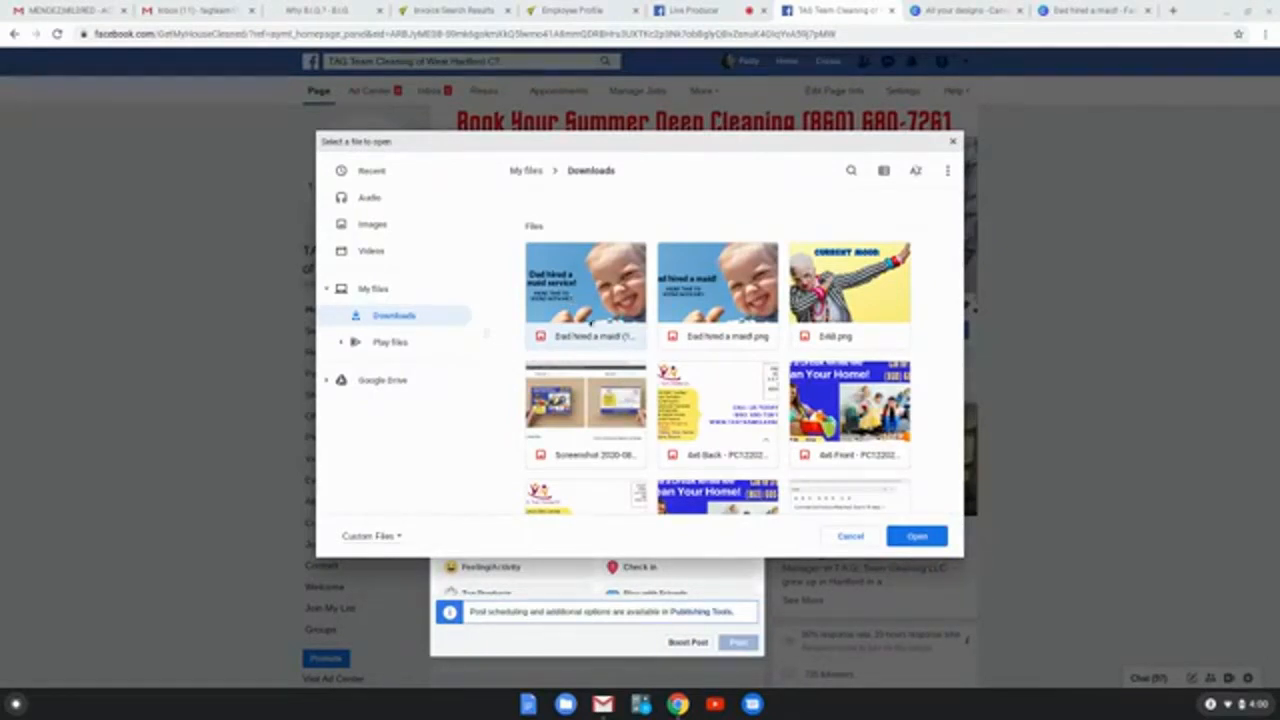
{"action": "left_click", "coordinate": [852, 537]}
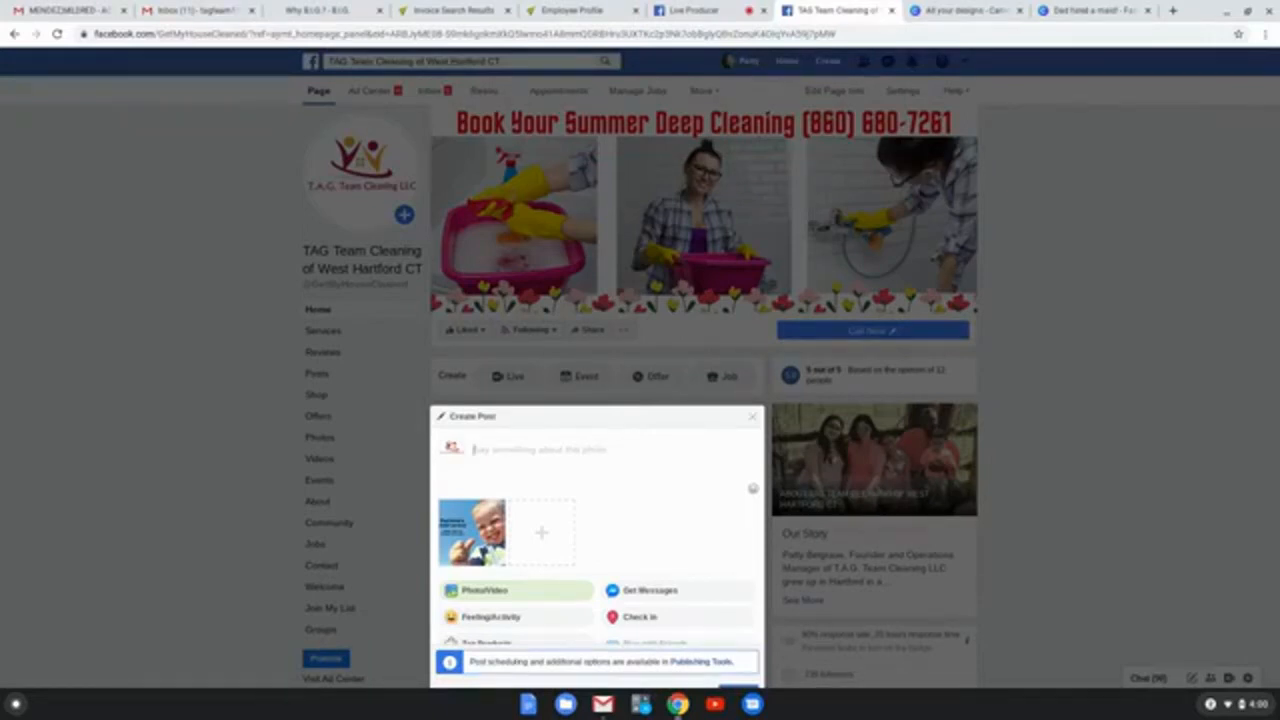
{"action": "type", "text": "S"}
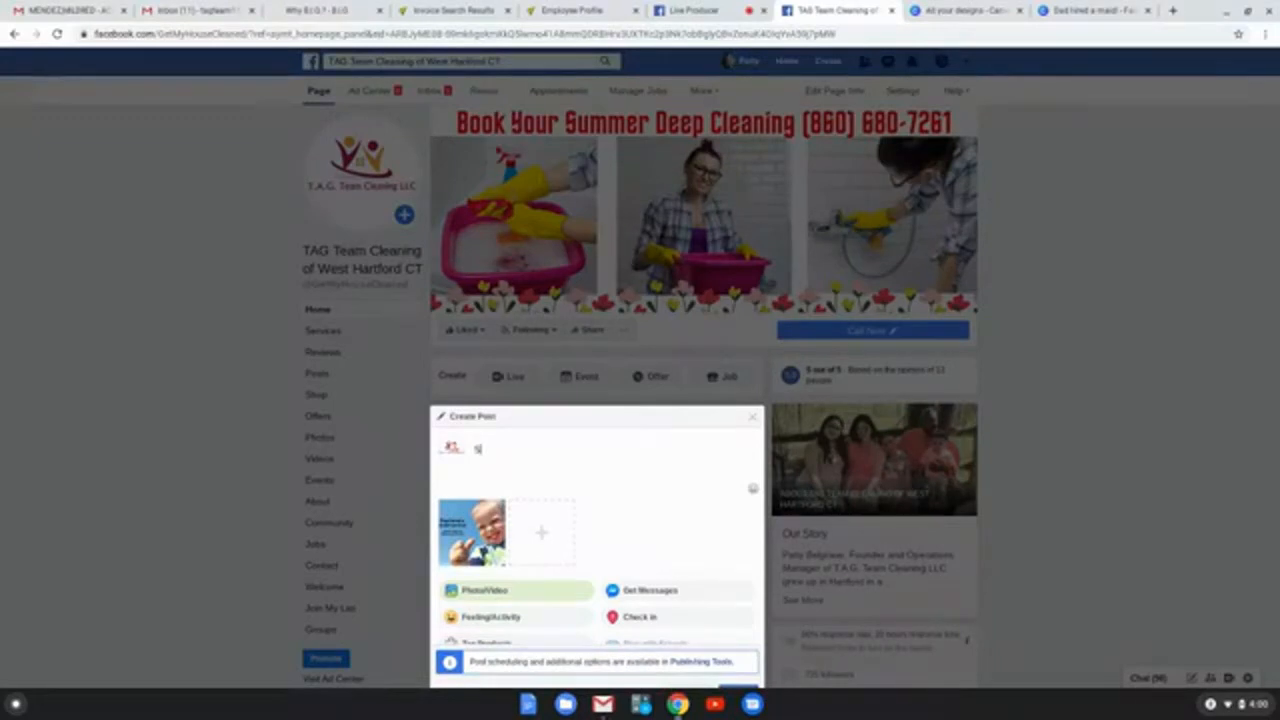
{"action": "type", "text": "pend more time "}
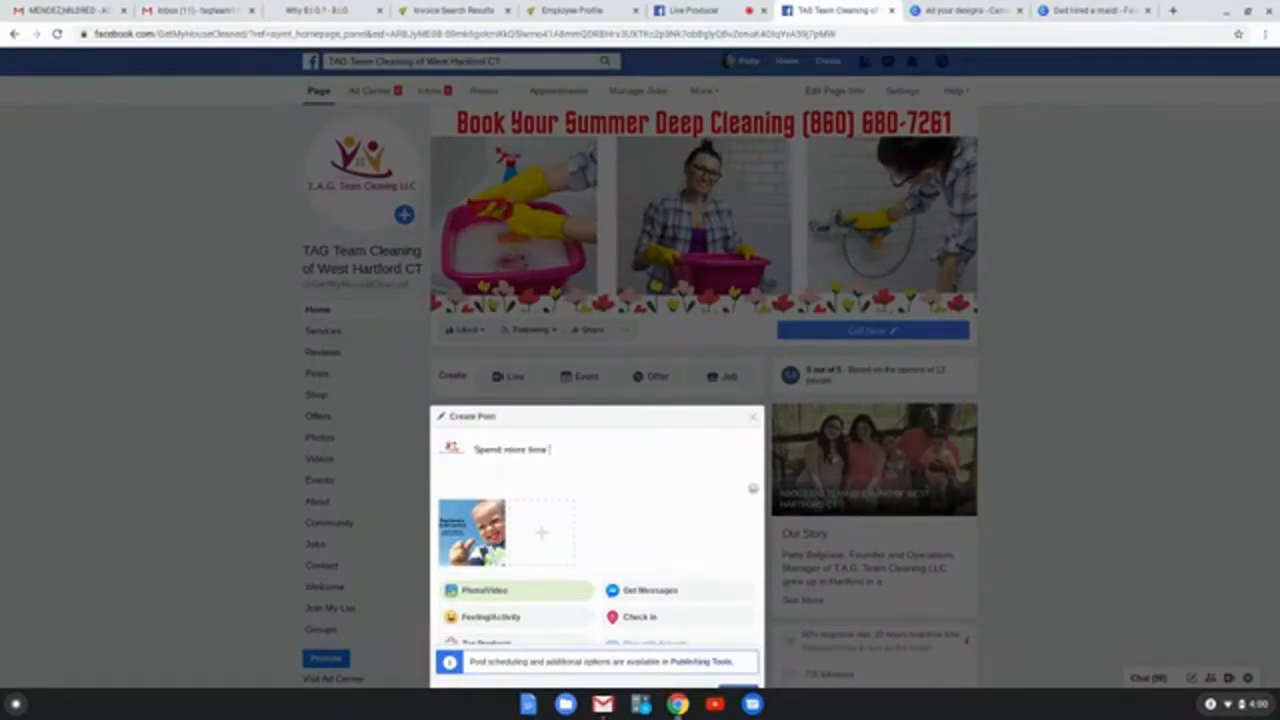
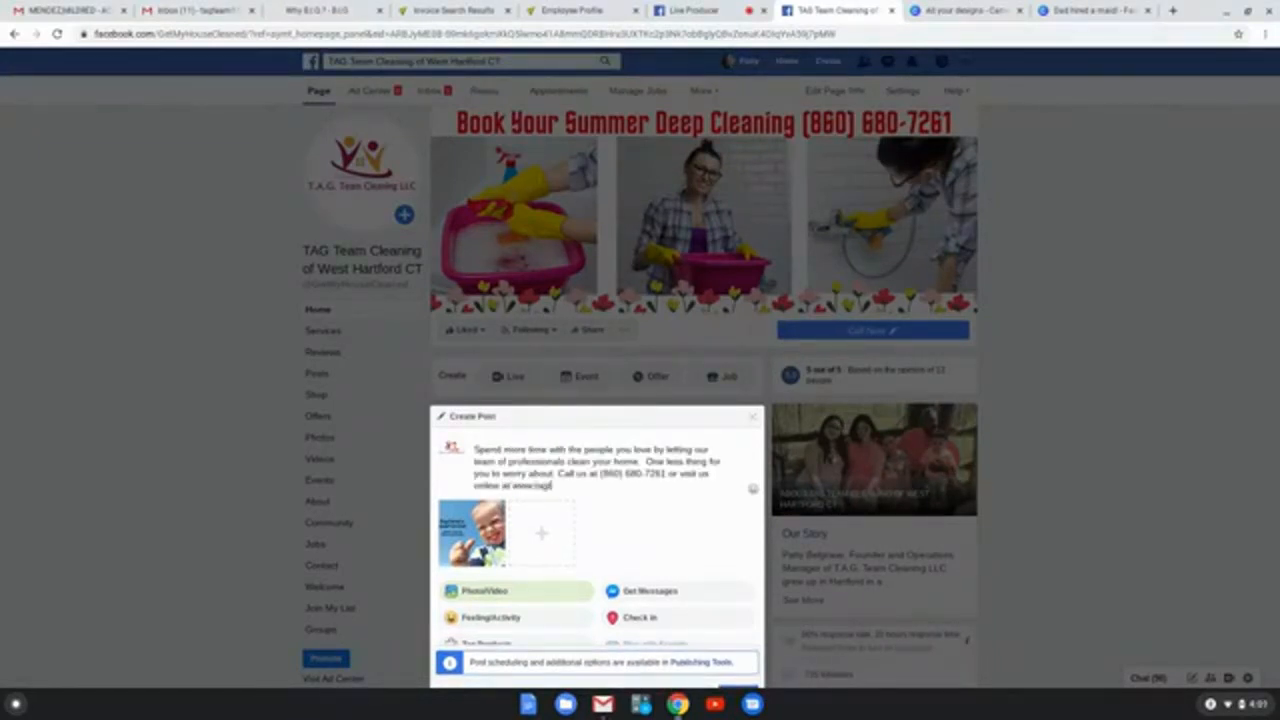
{"action": "type", "text": "eamcleaning.com to get a quote today!"}
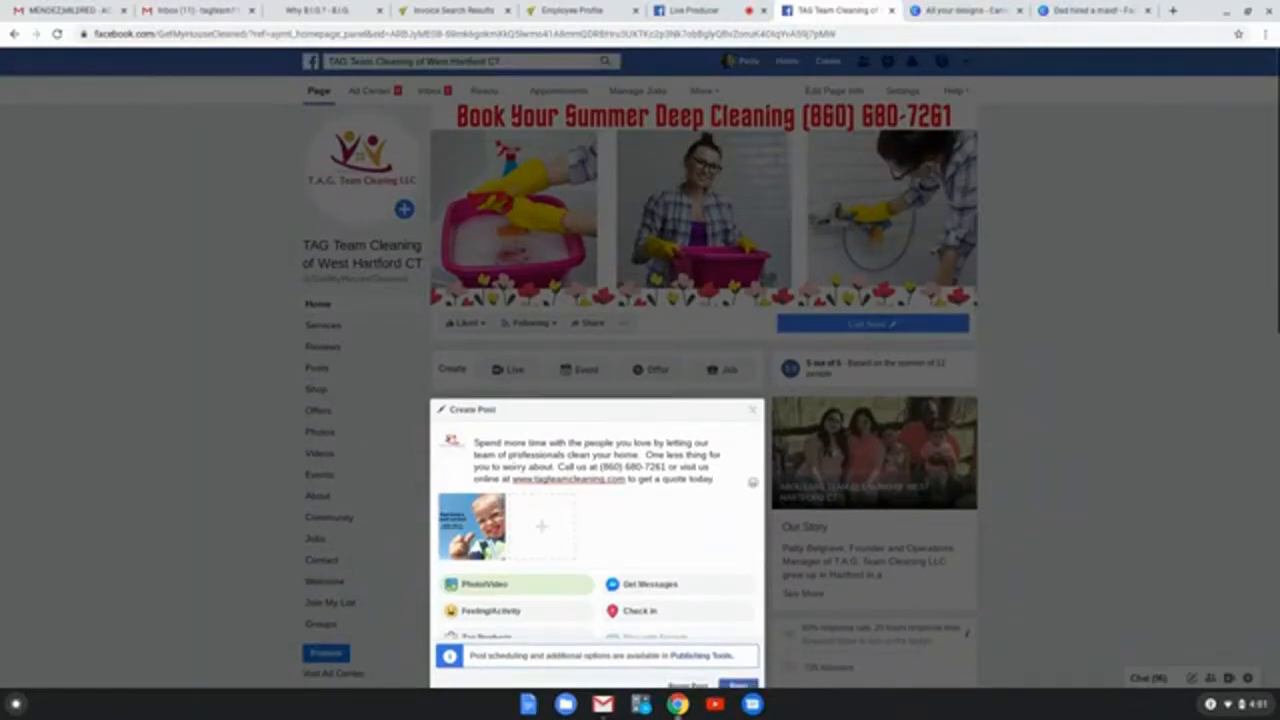
Step: Publish the captioned photo post to the TAG Team Cleaning page
{"action": "scroll", "coordinate": [467, 500], "scroll_direction": "down", "scroll_amount": 1}
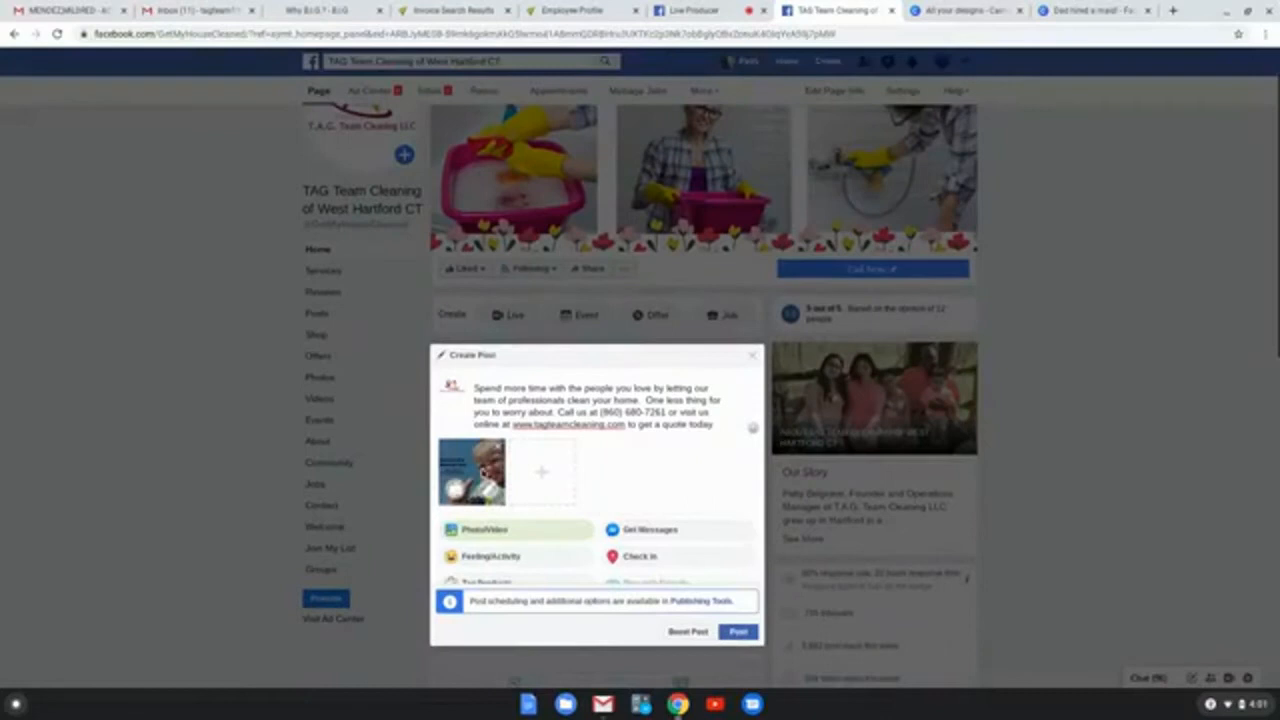
{"action": "scroll", "coordinate": [458, 488], "scroll_direction": "down", "scroll_amount": 1}
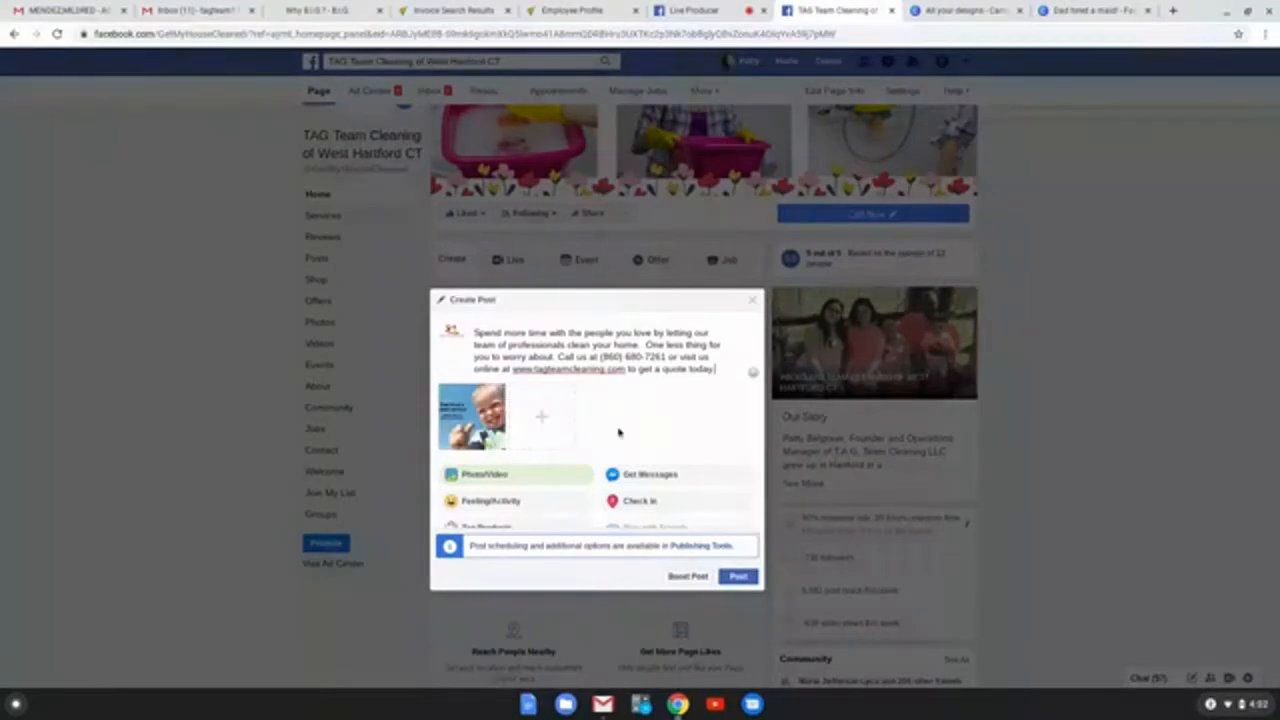
{"action": "left_click", "coordinate": [739, 577]}
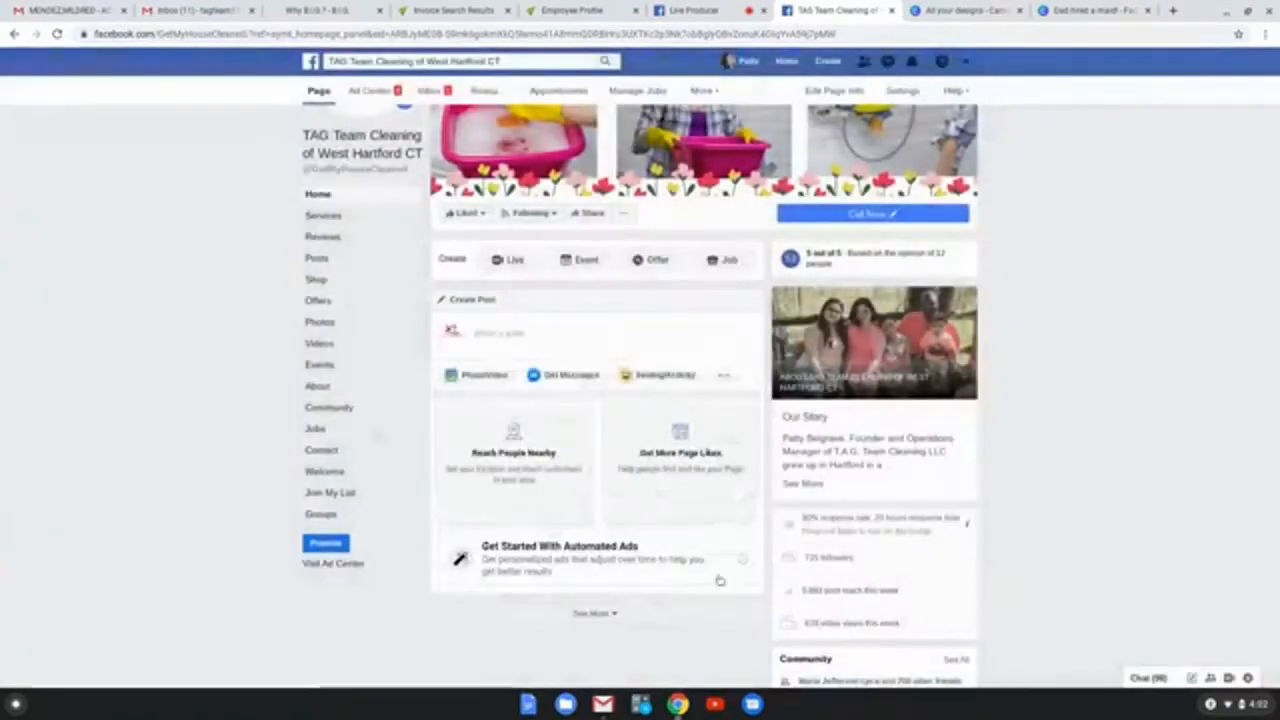
Step: Open the boost settings of the newly published "Dad hired a maid service!" post and review the ad preview
{"action": "scroll", "coordinate": [686, 572], "scroll_direction": "down", "scroll_amount": 3}
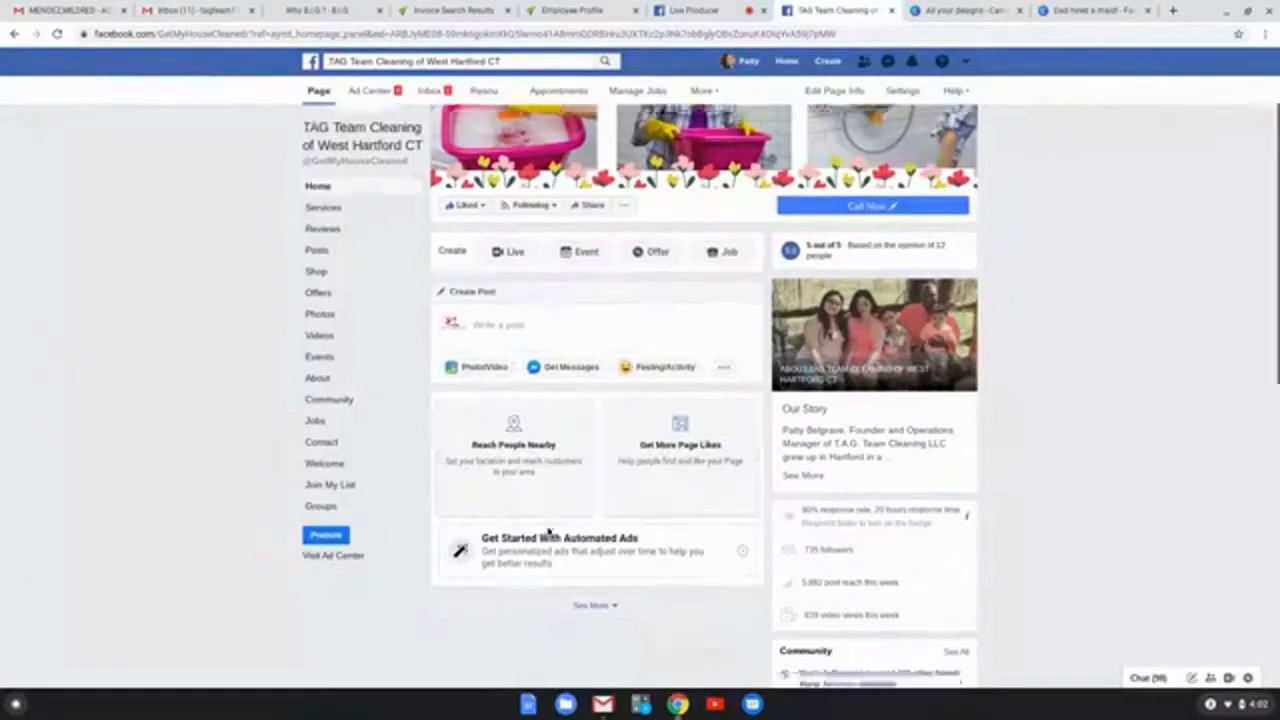
{"action": "scroll", "coordinate": [549, 528], "scroll_direction": "down", "scroll_amount": 5}
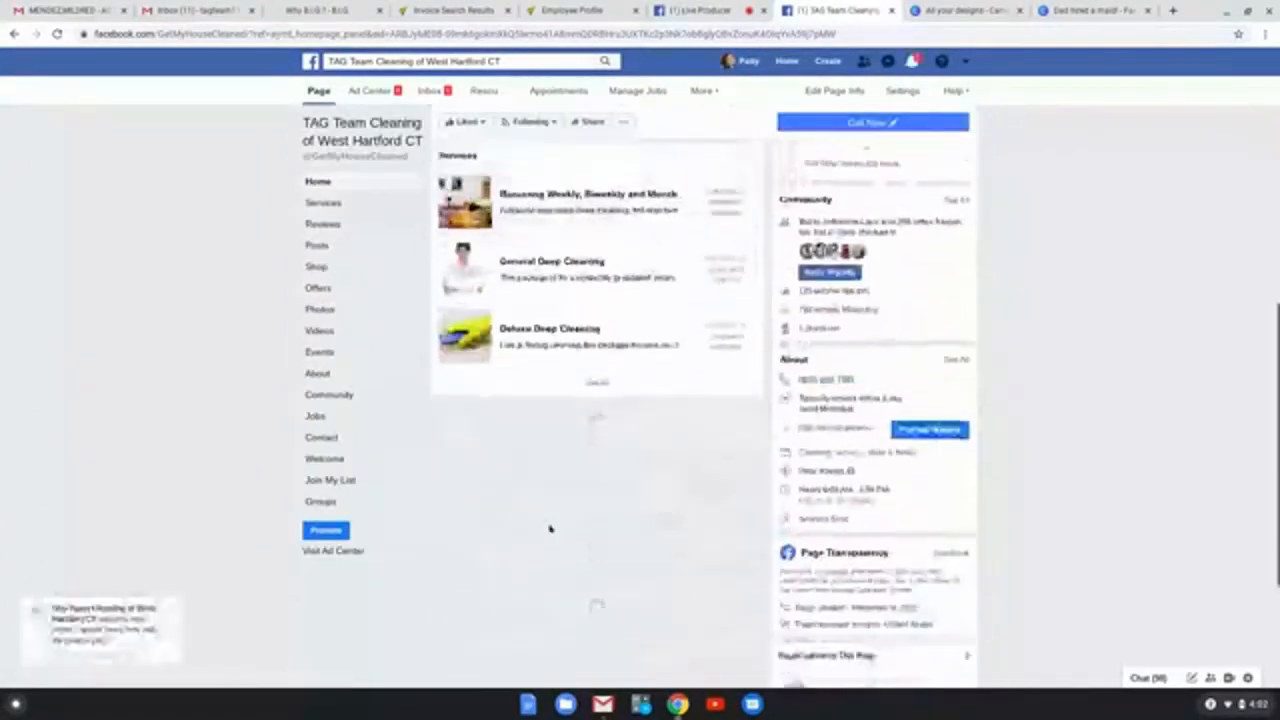
{"action": "scroll", "coordinate": [549, 528], "scroll_direction": "down", "scroll_amount": 2}
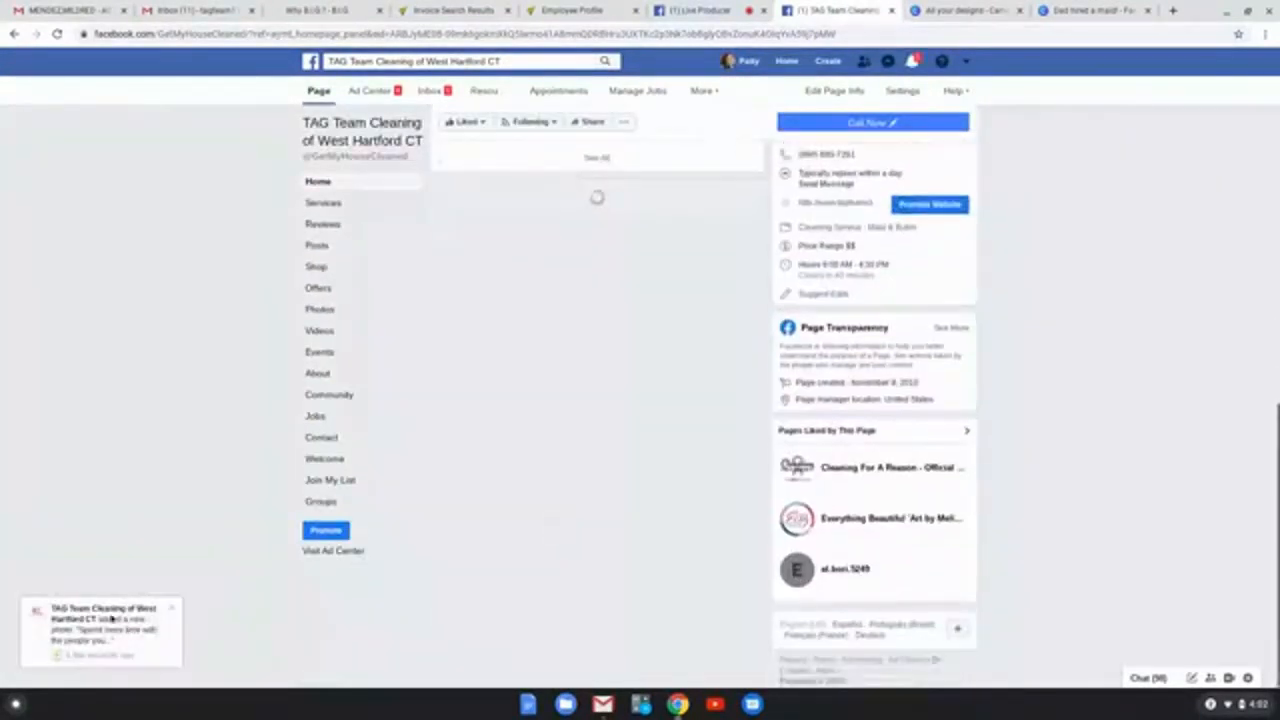
{"action": "scroll", "coordinate": [543, 507], "scroll_direction": "down", "scroll_amount": 4}
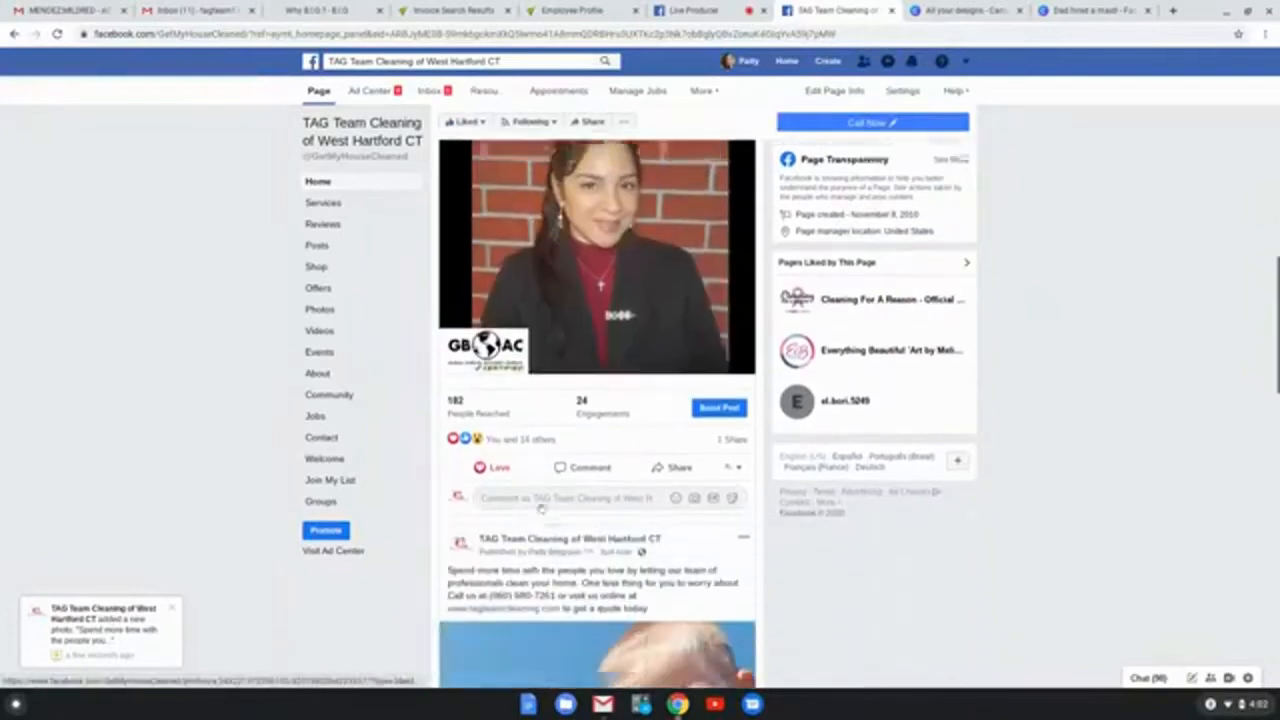
{"action": "scroll", "coordinate": [543, 507], "scroll_direction": "down", "scroll_amount": 3}
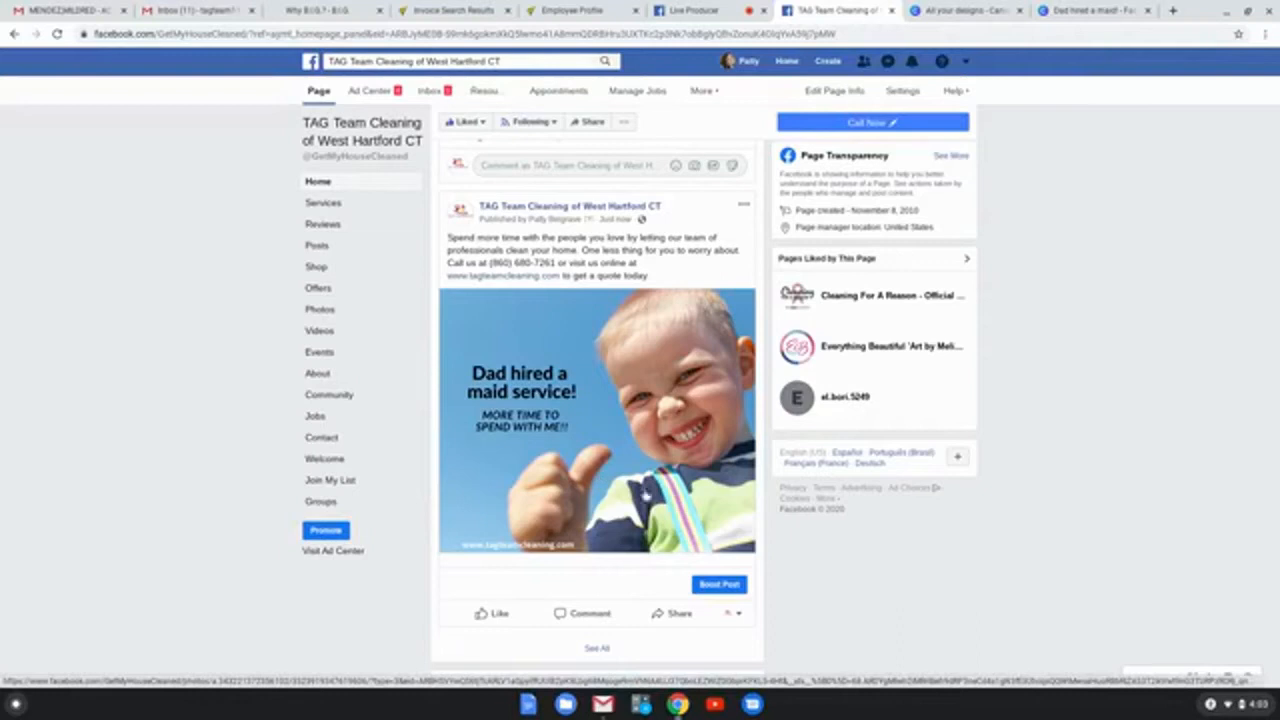
{"action": "left_click", "coordinate": [719, 586]}
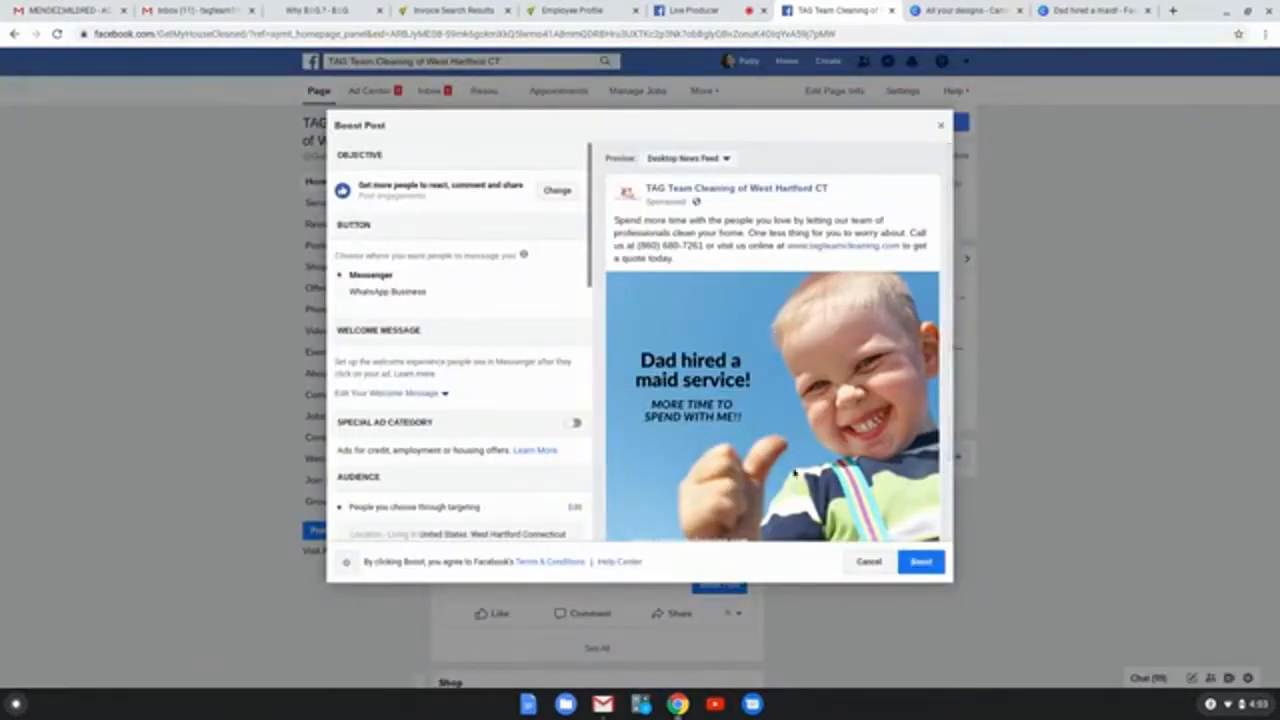
{"action": "scroll", "coordinate": [800, 440], "scroll_direction": "down", "scroll_amount": 1}
{"action": "scroll", "coordinate": [817, 456], "scroll_direction": "down", "scroll_amount": 1}
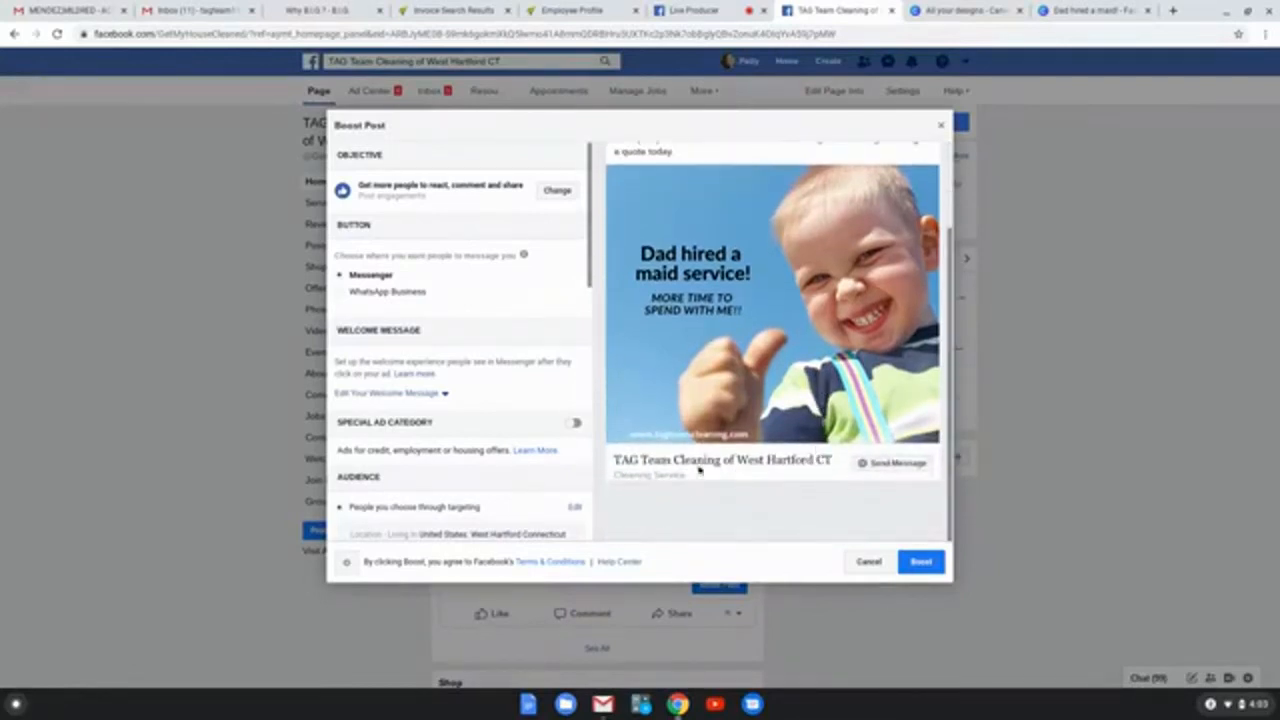
{"action": "scroll", "coordinate": [800, 478], "scroll_direction": "up", "scroll_amount": 2}
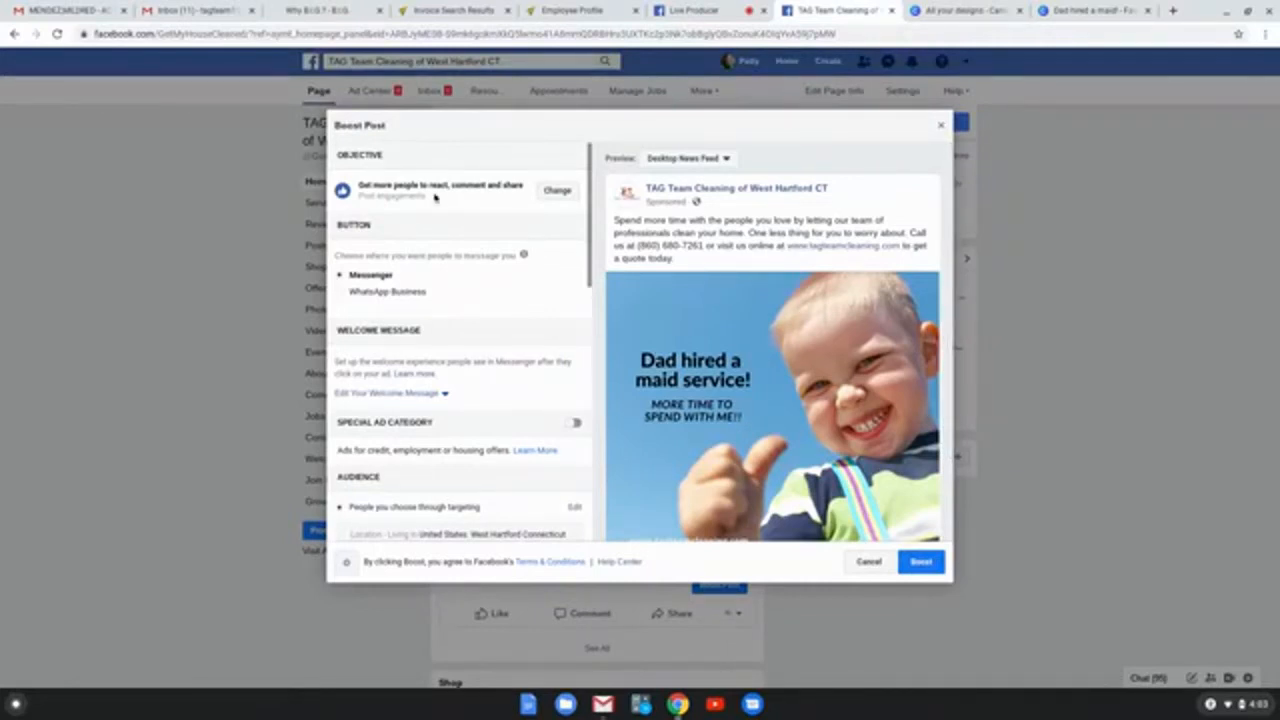
Step: Try the objective "Connect and chat with potential customers" for the boosted post and look over its options
{"action": "left_click", "coordinate": [556, 191]}
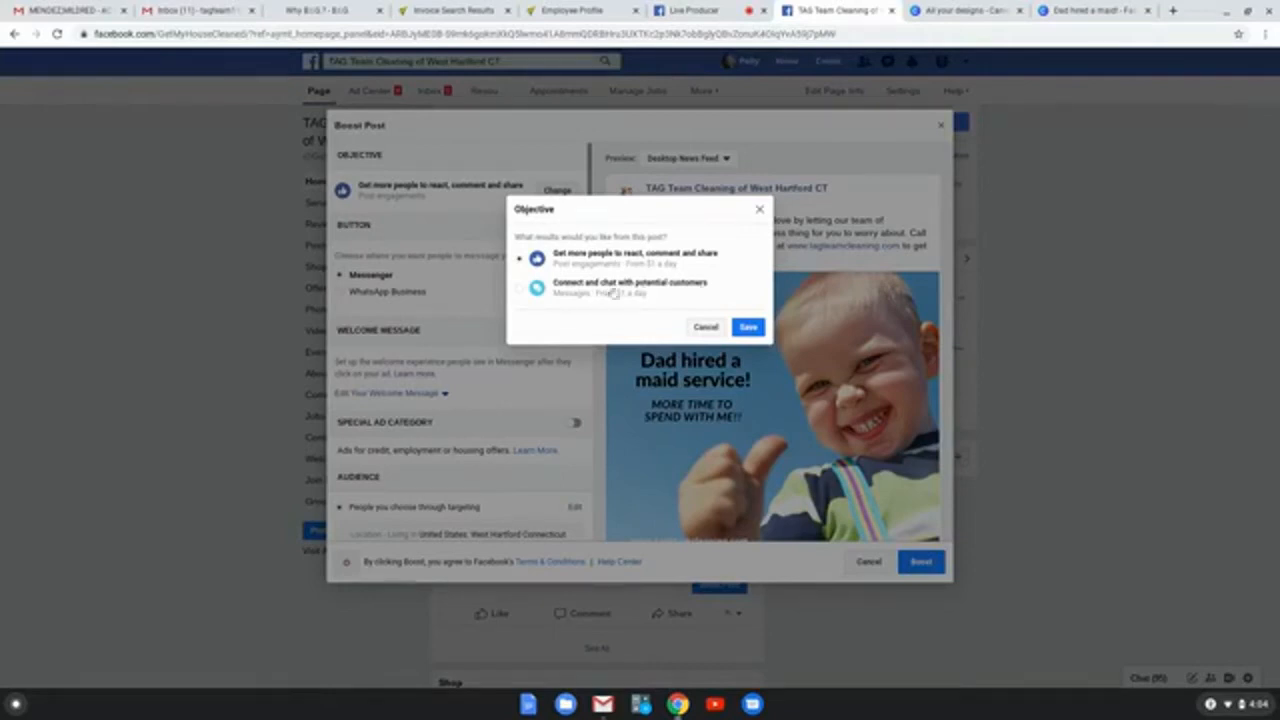
{"action": "left_click", "coordinate": [519, 288]}
{"action": "left_click", "coordinate": [748, 327]}
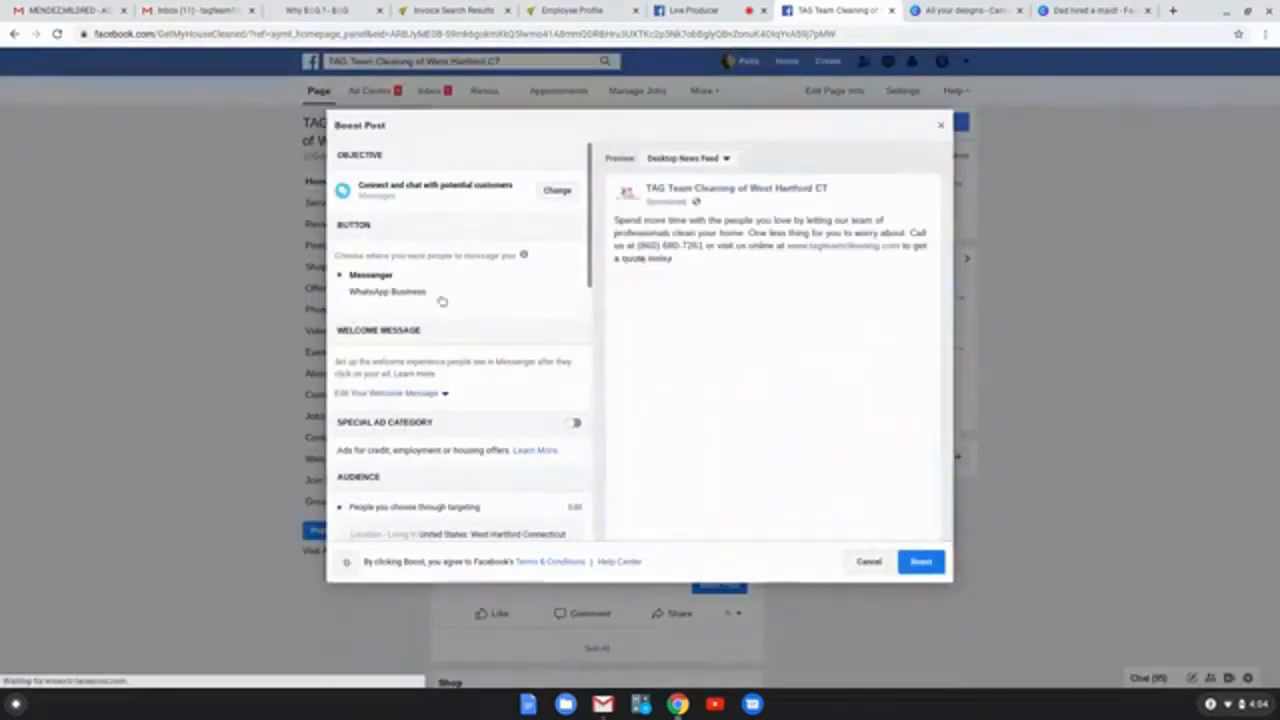
{"action": "scroll", "coordinate": [442, 297], "scroll_direction": "down", "scroll_amount": 3}
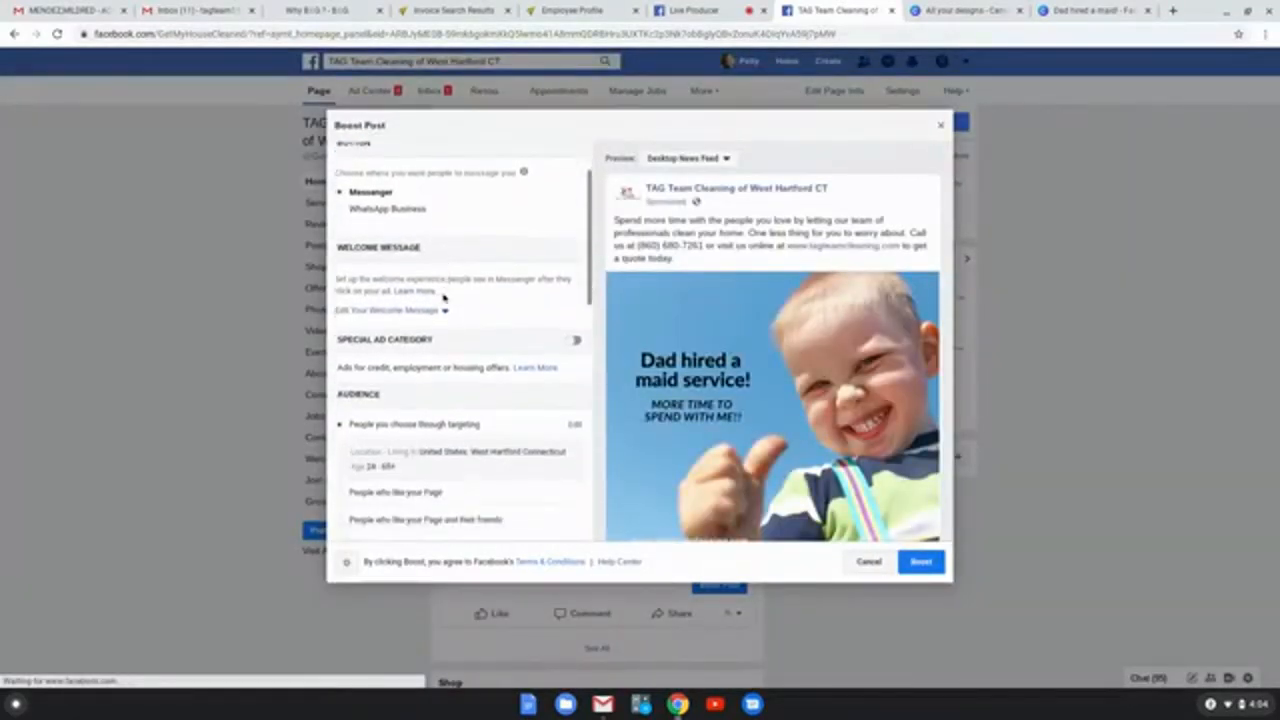
{"action": "scroll", "coordinate": [443, 296], "scroll_direction": "up", "scroll_amount": 3}
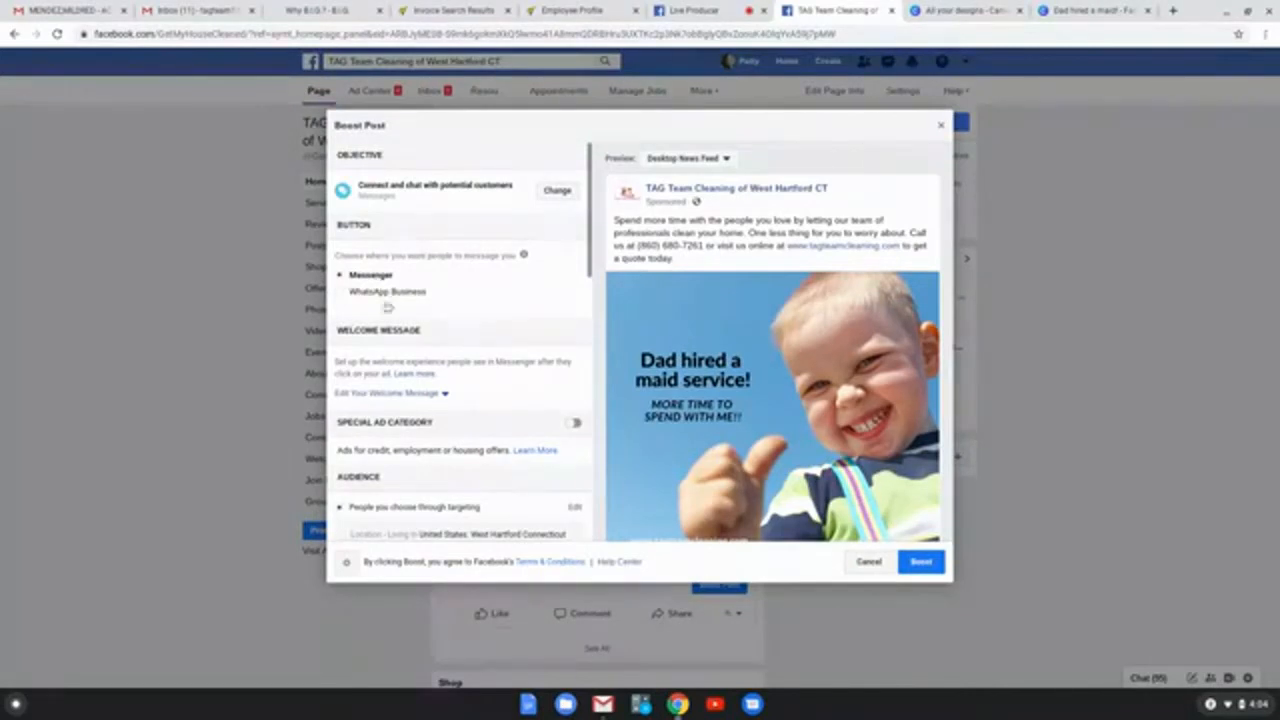
Step: Set the boost objective to "Get more people to react, comment and share" and save it
{"action": "left_click", "coordinate": [556, 191]}
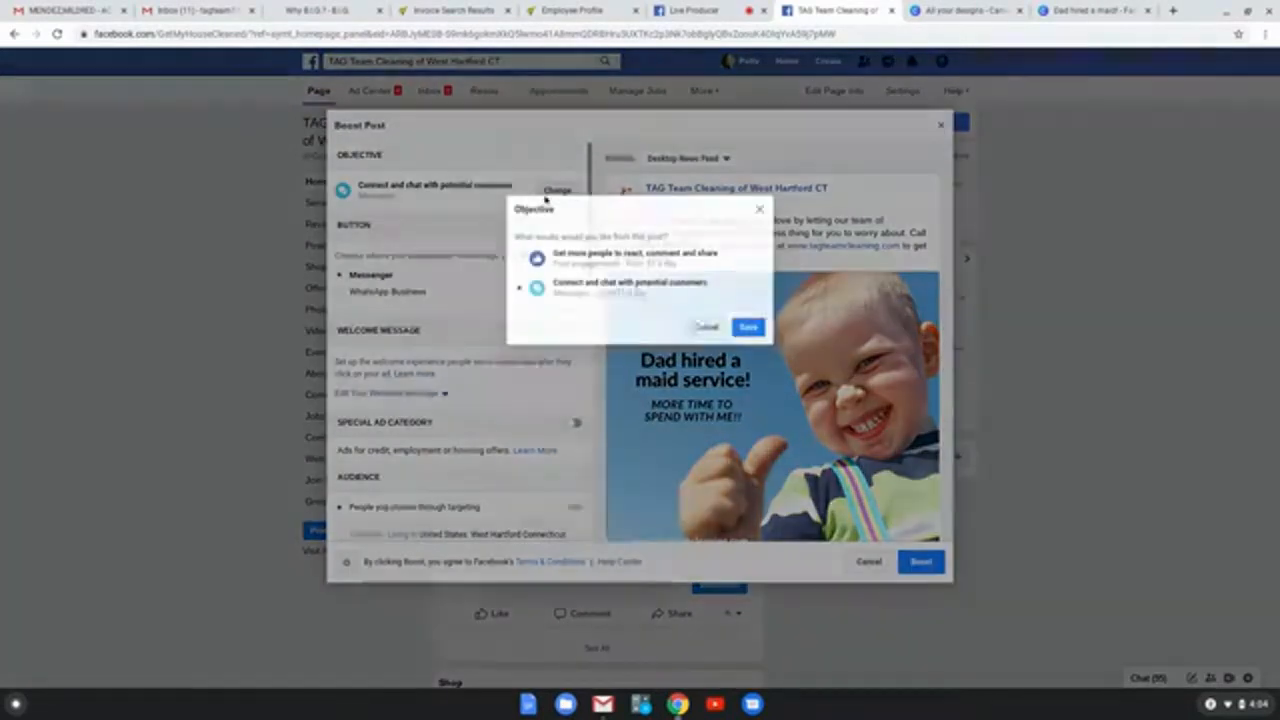
{"action": "left_click", "coordinate": [519, 260]}
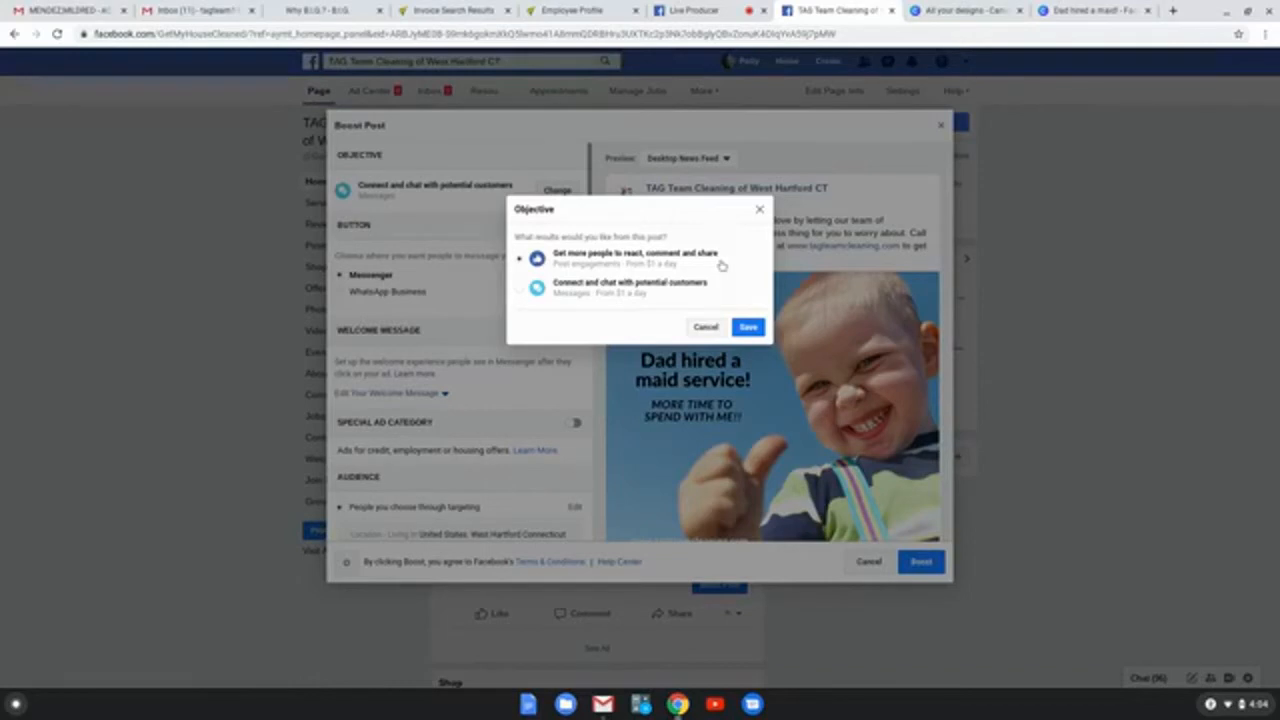
{"action": "left_click", "coordinate": [750, 330]}
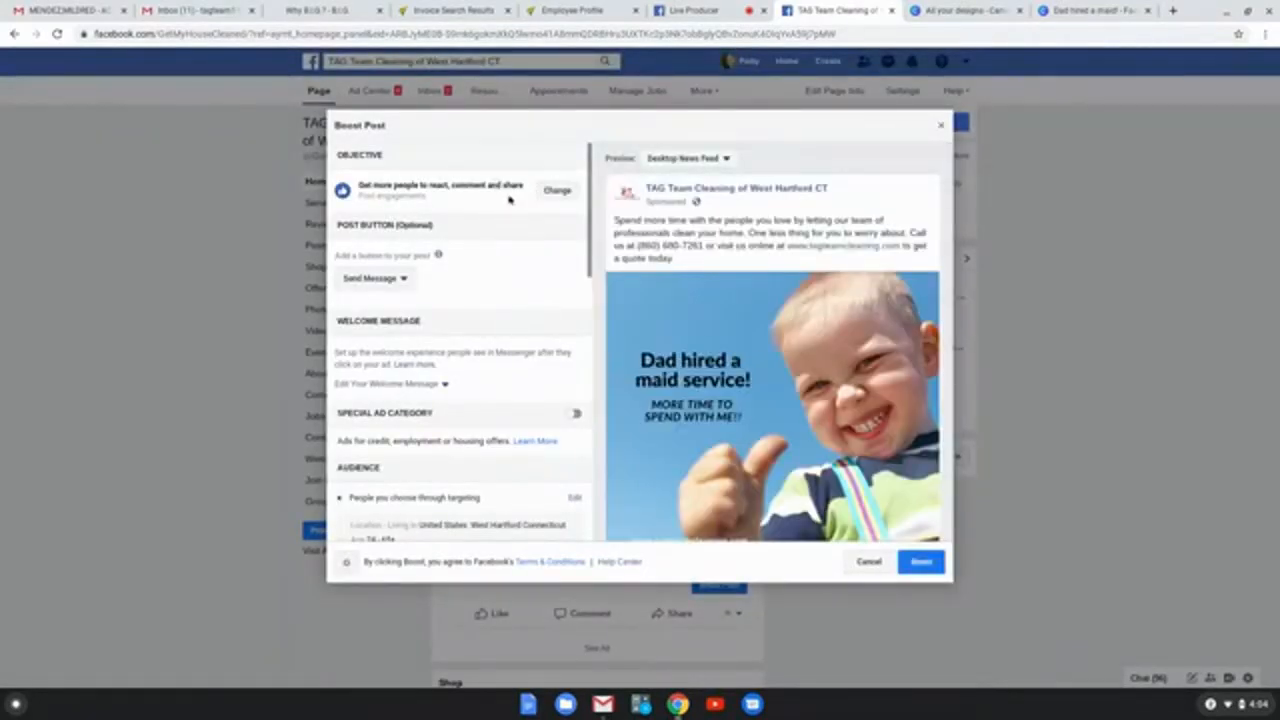
Step: Set the post's action button to Learn More and check its website link
{"action": "left_click", "coordinate": [372, 279]}
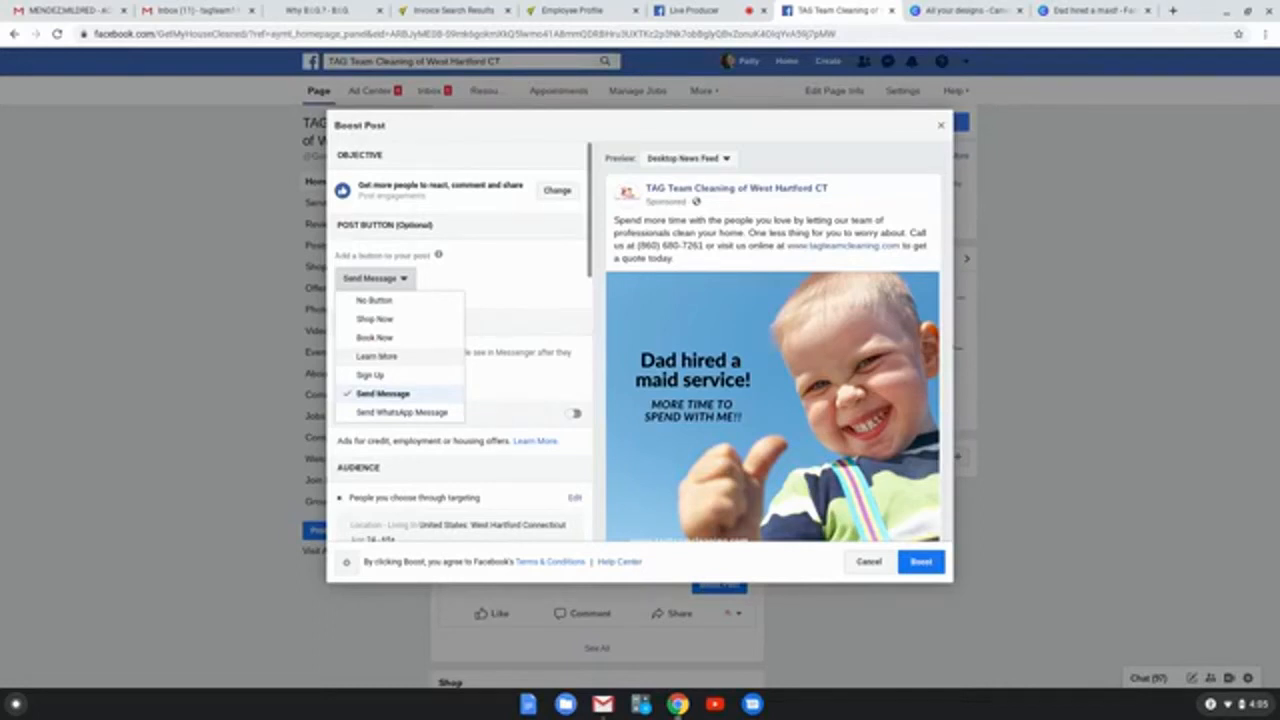
{"action": "left_click", "coordinate": [377, 357]}
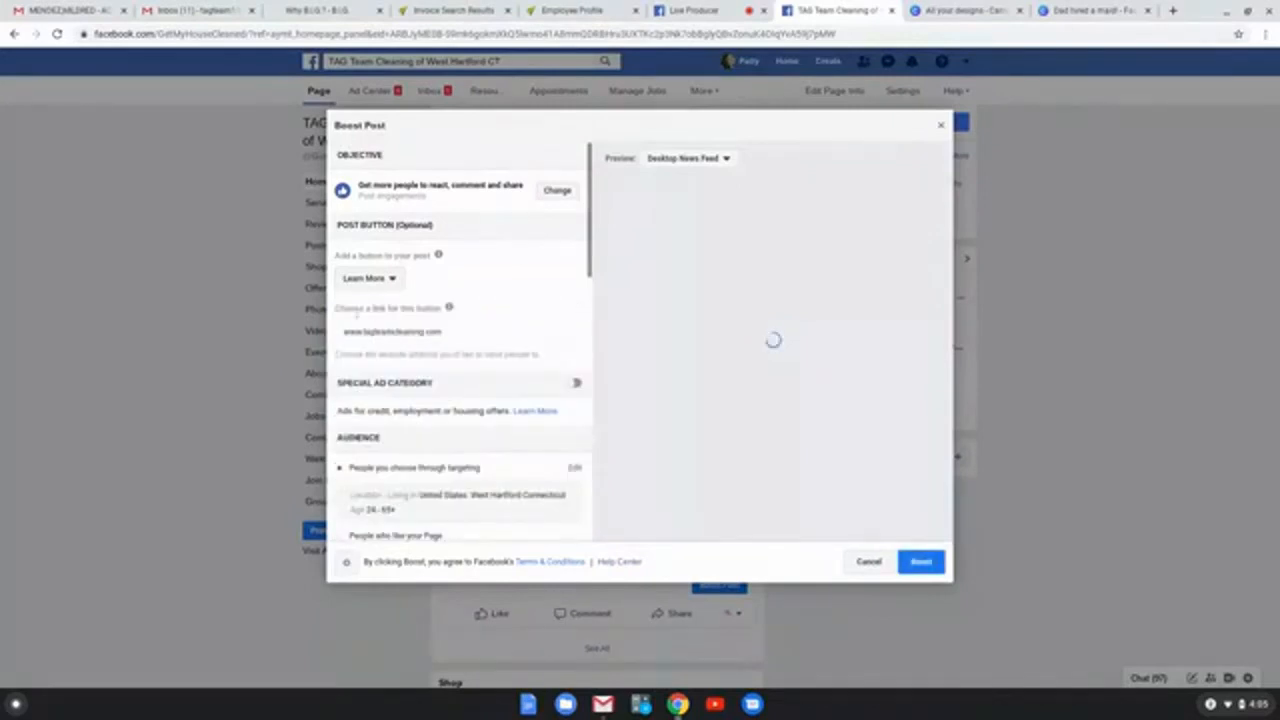
{"action": "left_click_drag", "start_coordinate": [442, 332], "coordinate": [338, 332]}
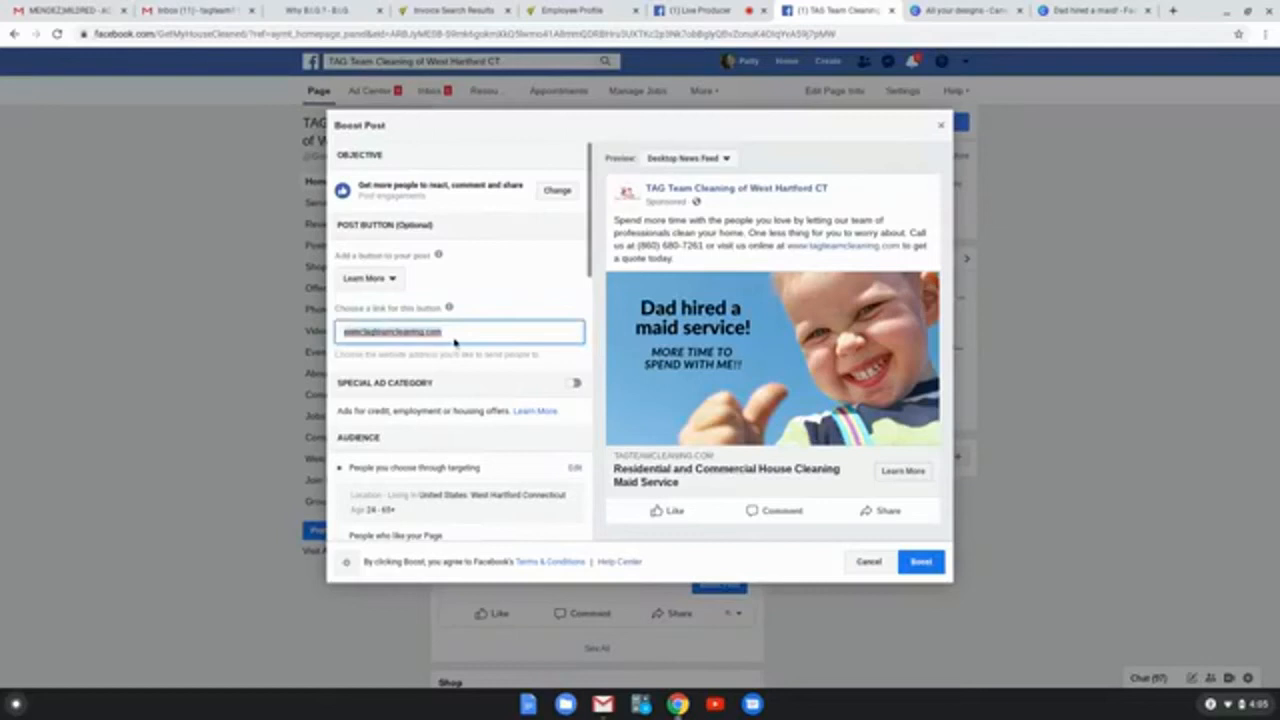
{"action": "left_click", "coordinate": [452, 341]}
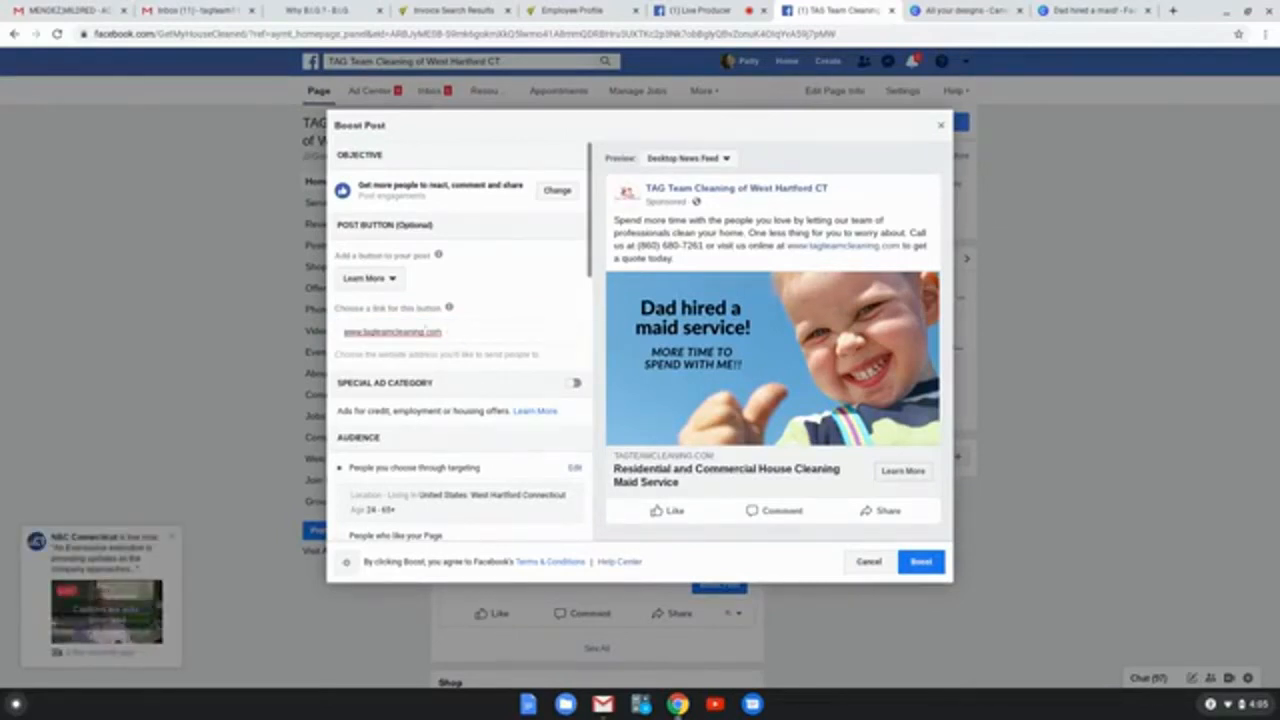
Step: Start creating a new target audience for the boosted post
{"action": "scroll", "coordinate": [456, 335], "scroll_direction": "down", "scroll_amount": 2}
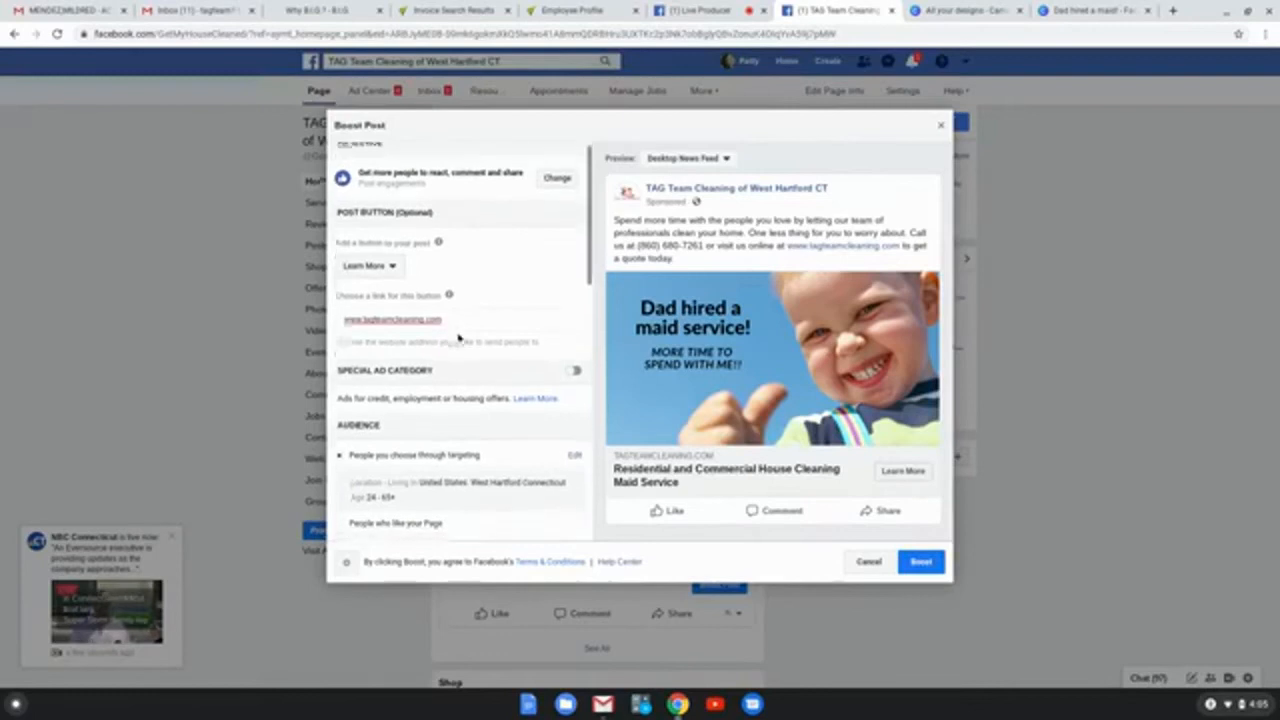
{"action": "scroll", "coordinate": [358, 302], "scroll_direction": "down", "scroll_amount": 1}
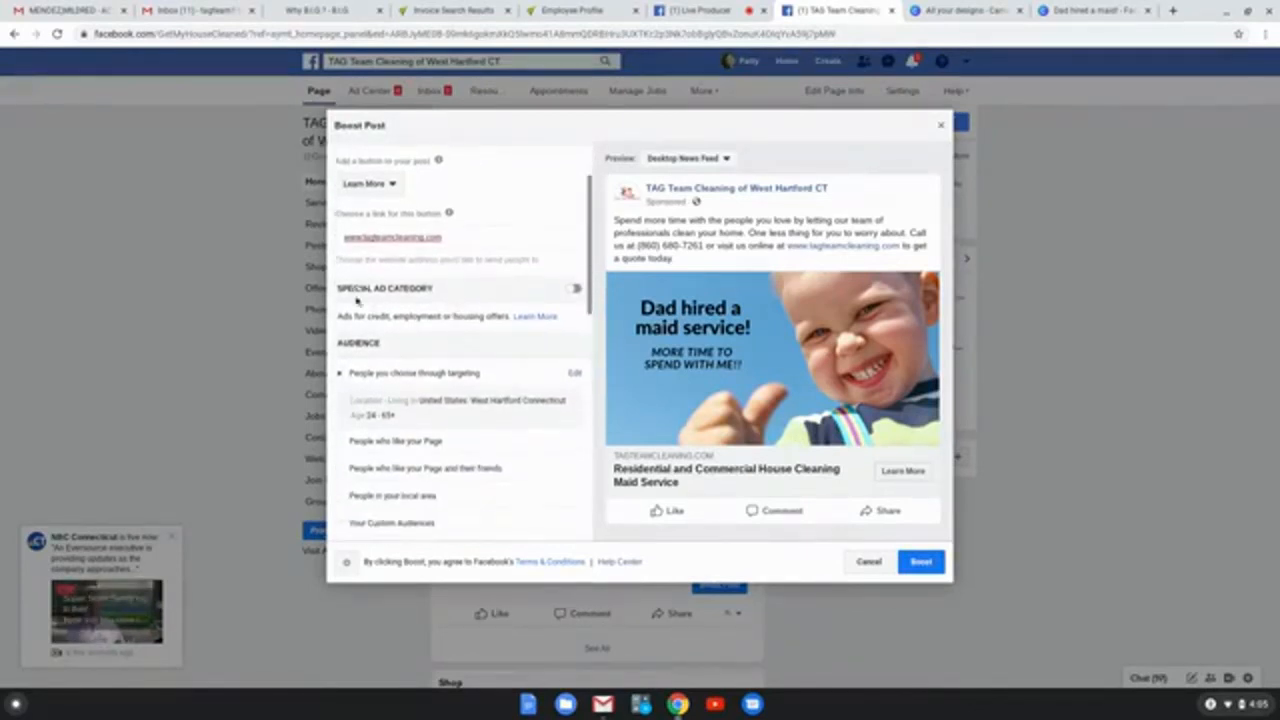
{"action": "scroll", "coordinate": [451, 306], "scroll_direction": "down", "scroll_amount": 3}
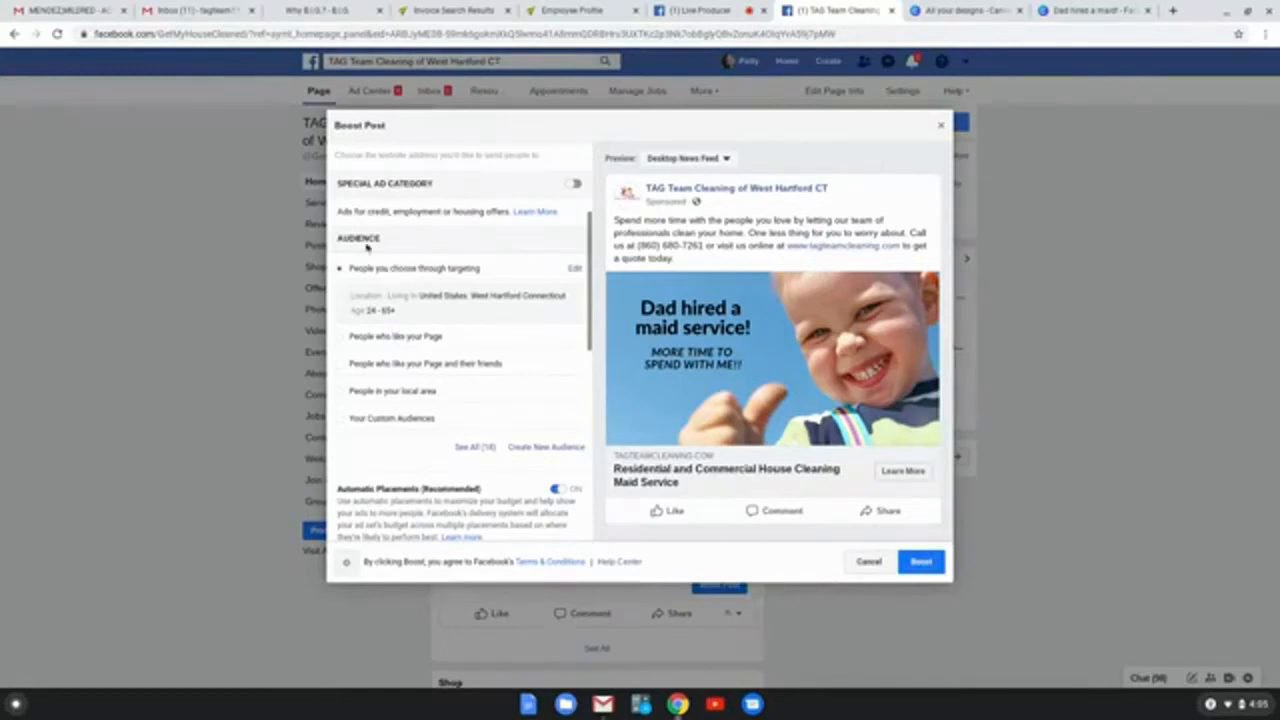
{"action": "left_click", "coordinate": [537, 450]}
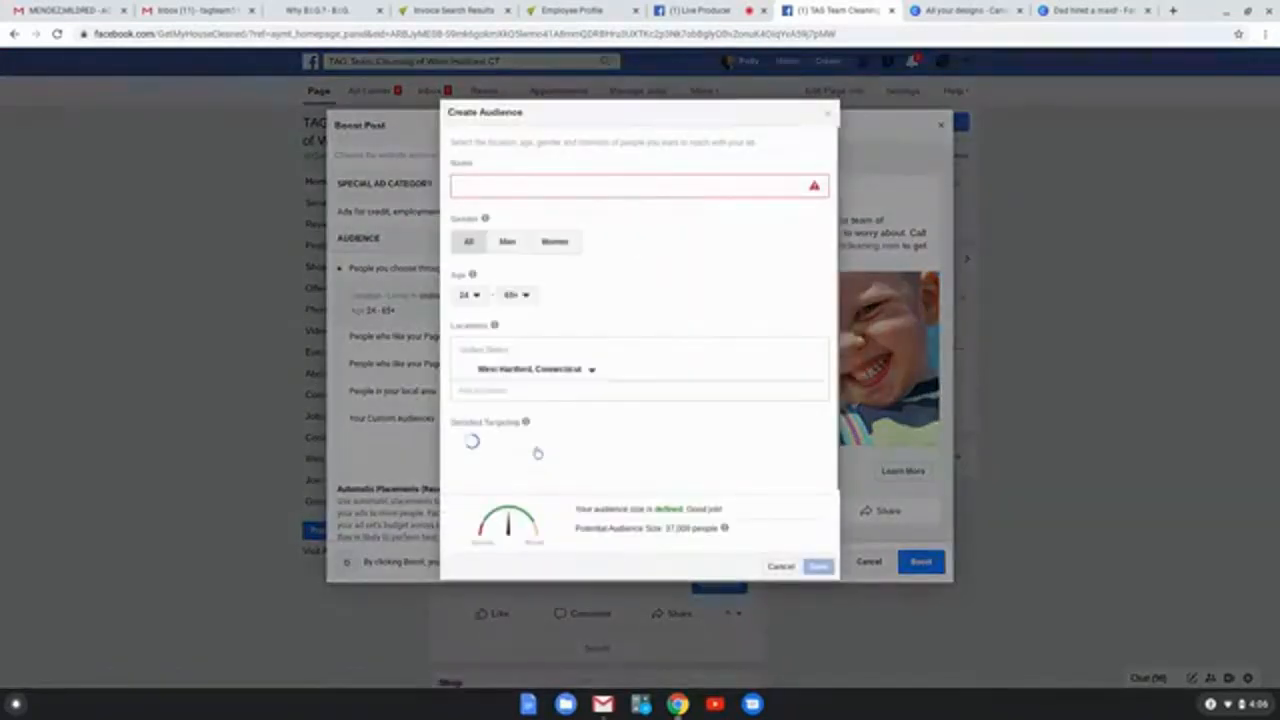
Step: Name the new audience "All USA"
{"action": "left_click", "coordinate": [505, 188]}
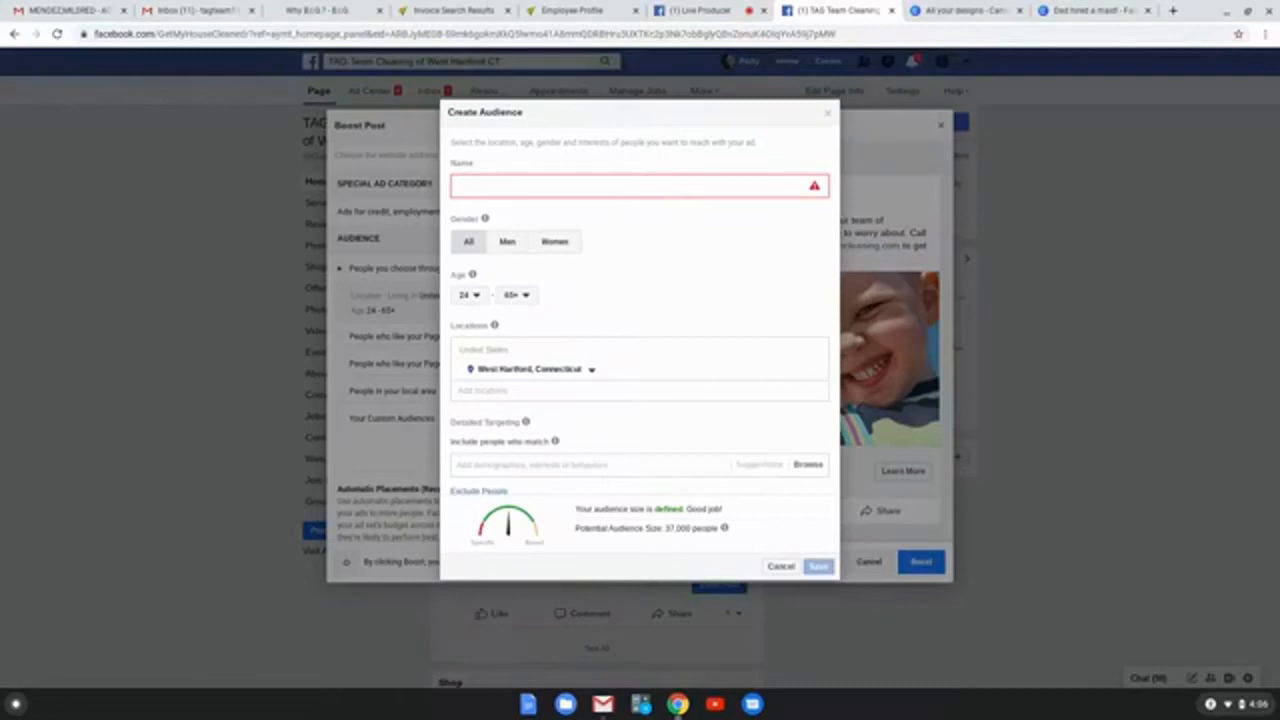
{"action": "type", "text": "A"}
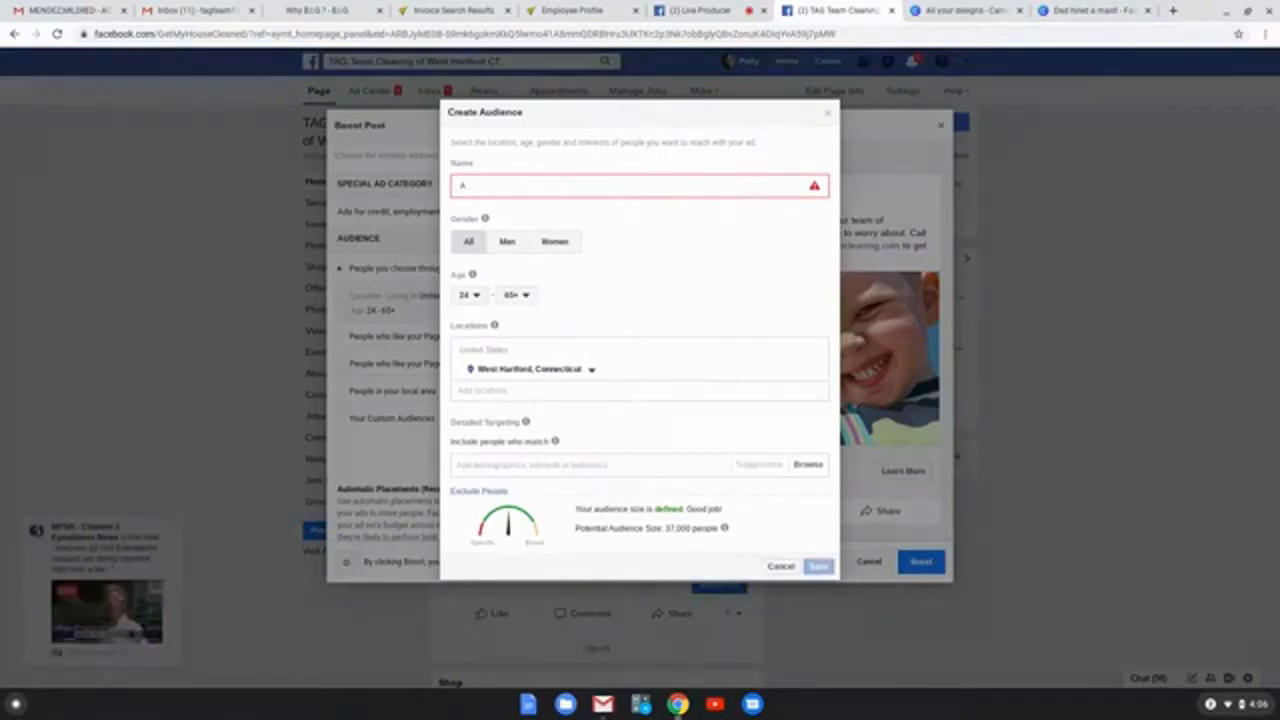
{"action": "key", "text": "BackSpace"}
{"action": "type", "text": "All USA"}
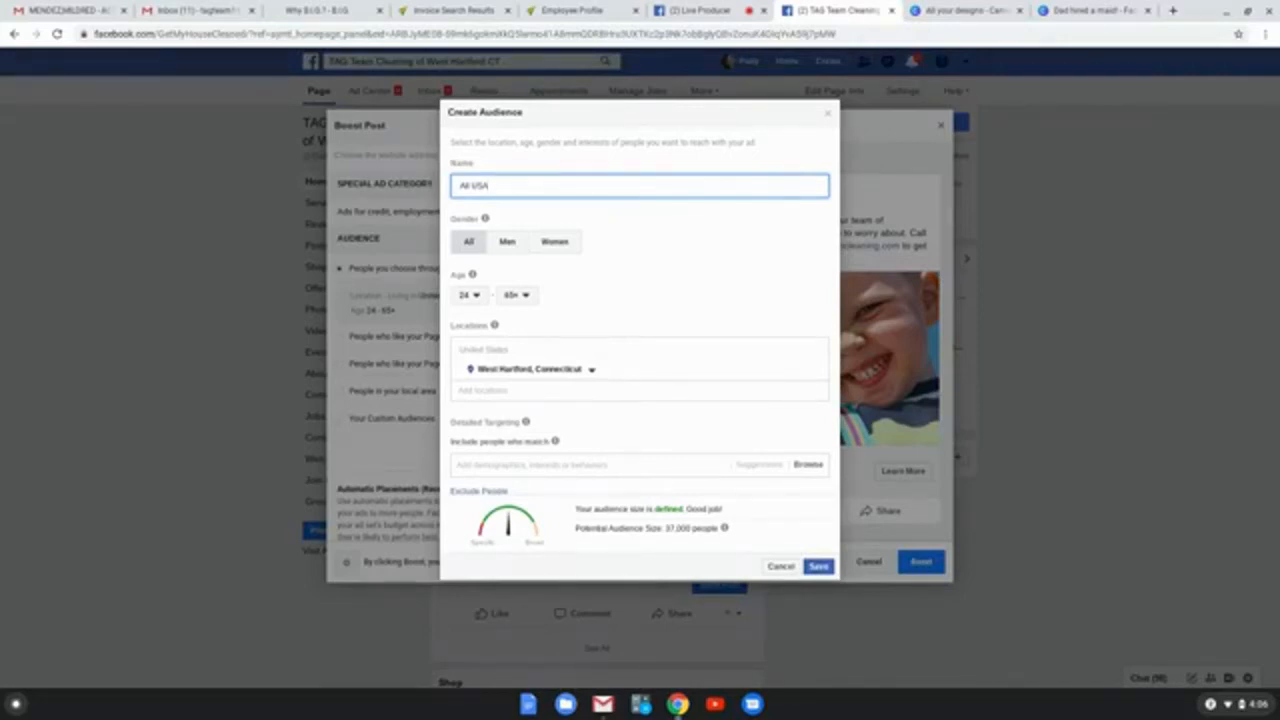
Step: Replace the audience name with "West Hartford and nearby cities"
{"action": "left_click_drag", "start_coordinate": [492, 187], "coordinate": [439, 188]}
{"action": "type", "text": "West Hartford and nearby cities"}
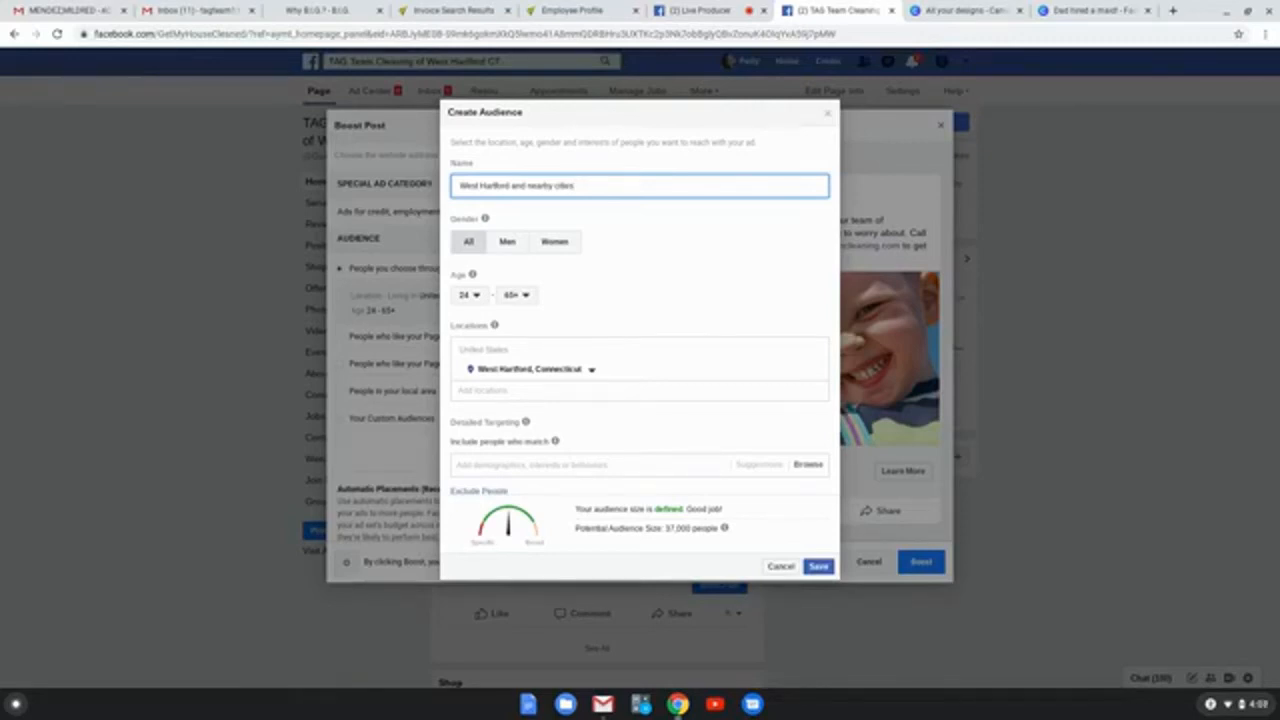
Step: Check the minimum and maximum age choices for the new audience, keeping the range 24 to 65+
{"action": "left_click", "coordinate": [469, 295]}
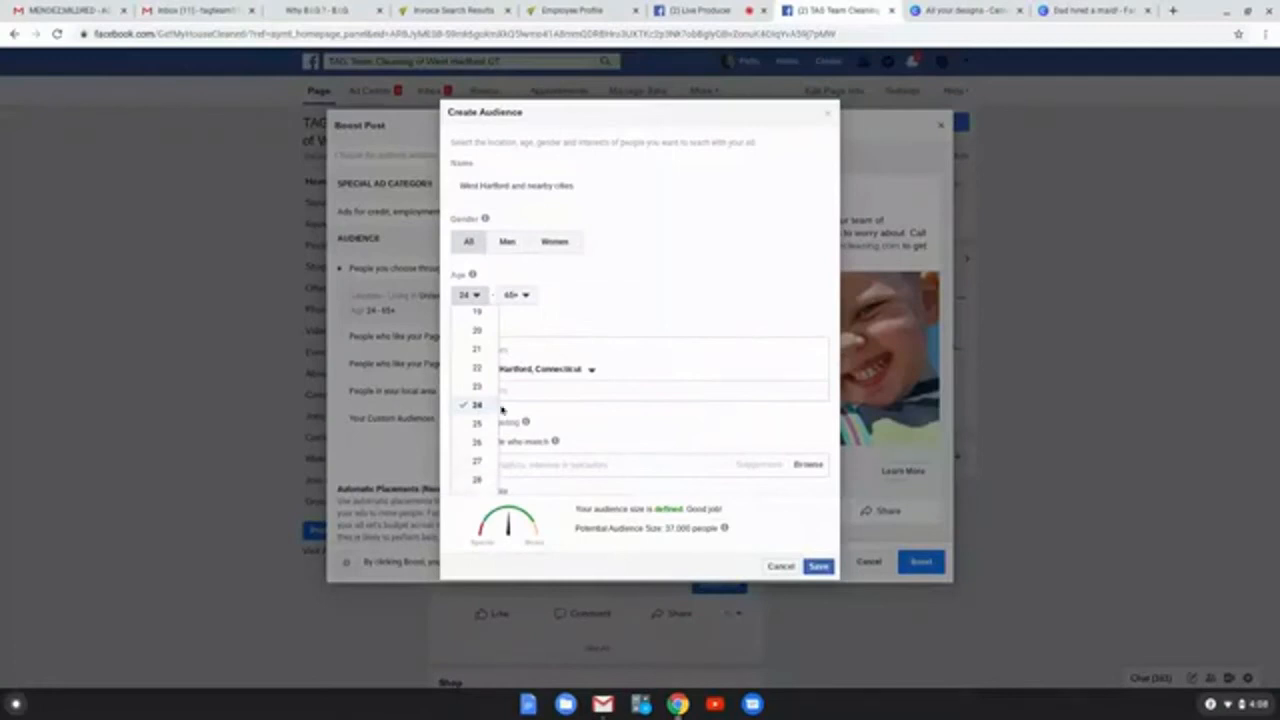
{"action": "left_click", "coordinate": [519, 296]}
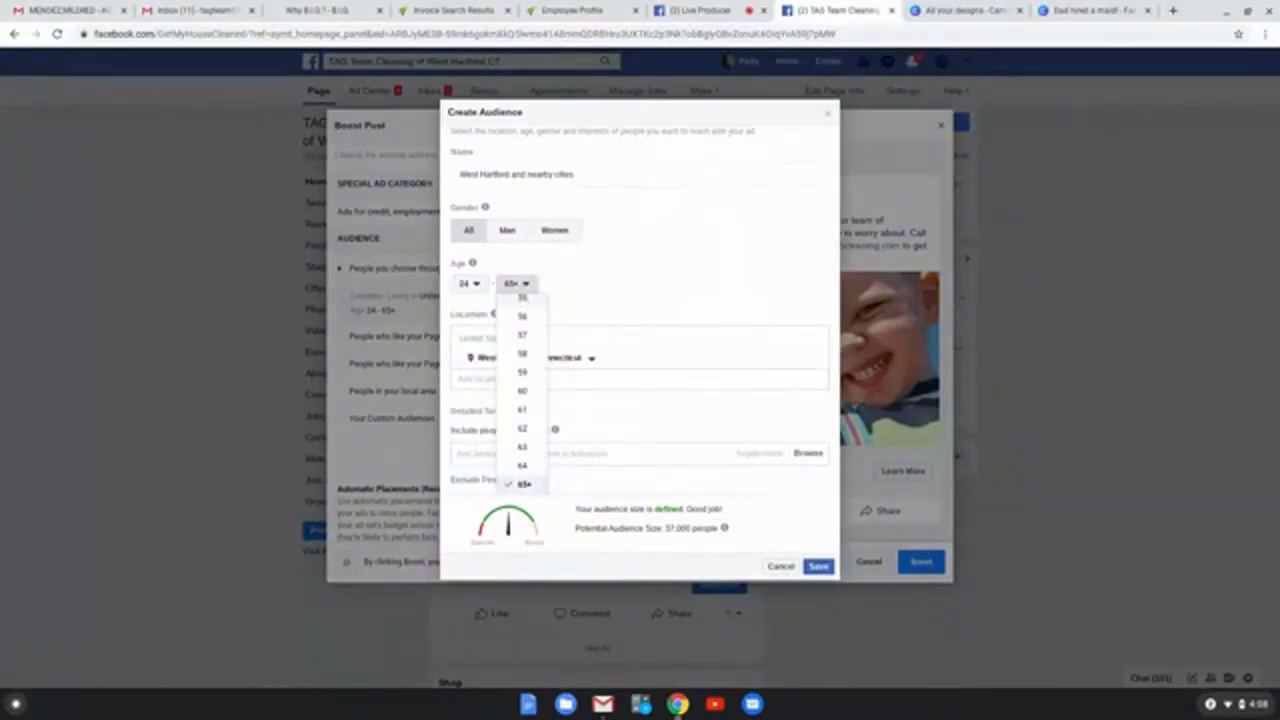
{"action": "left_click", "coordinate": [524, 484]}
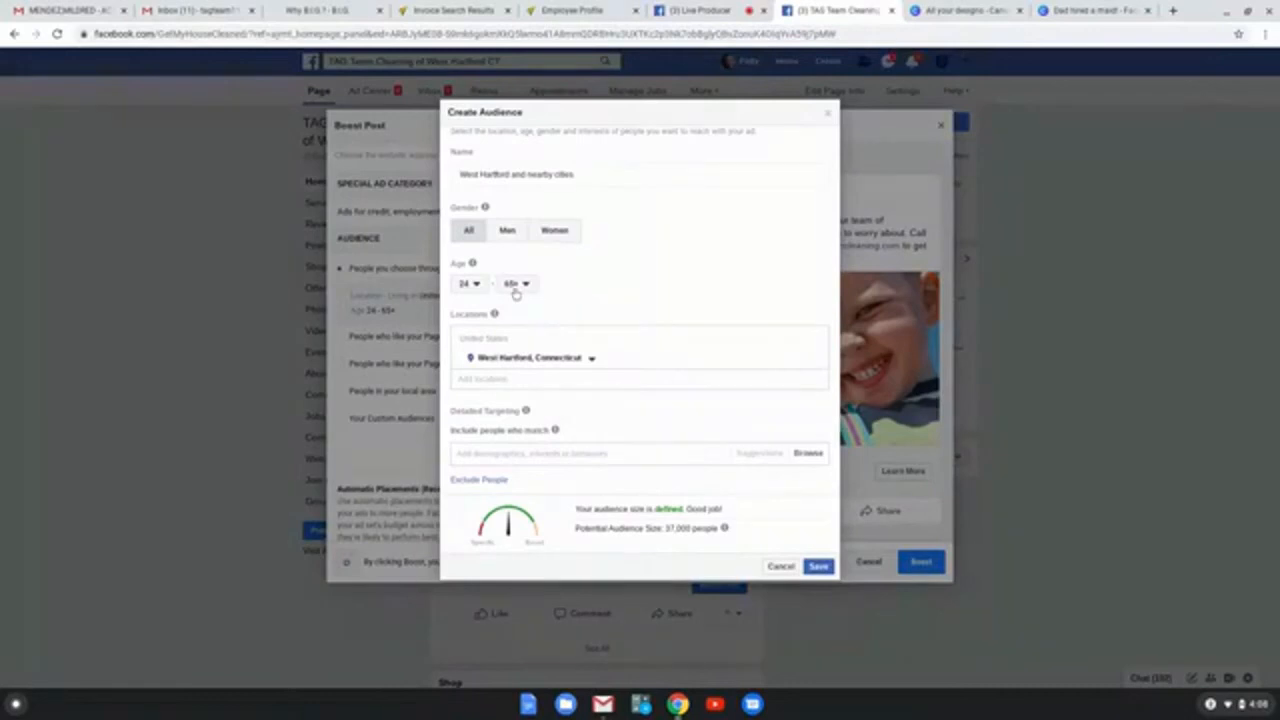
{"action": "left_click", "coordinate": [522, 285]}
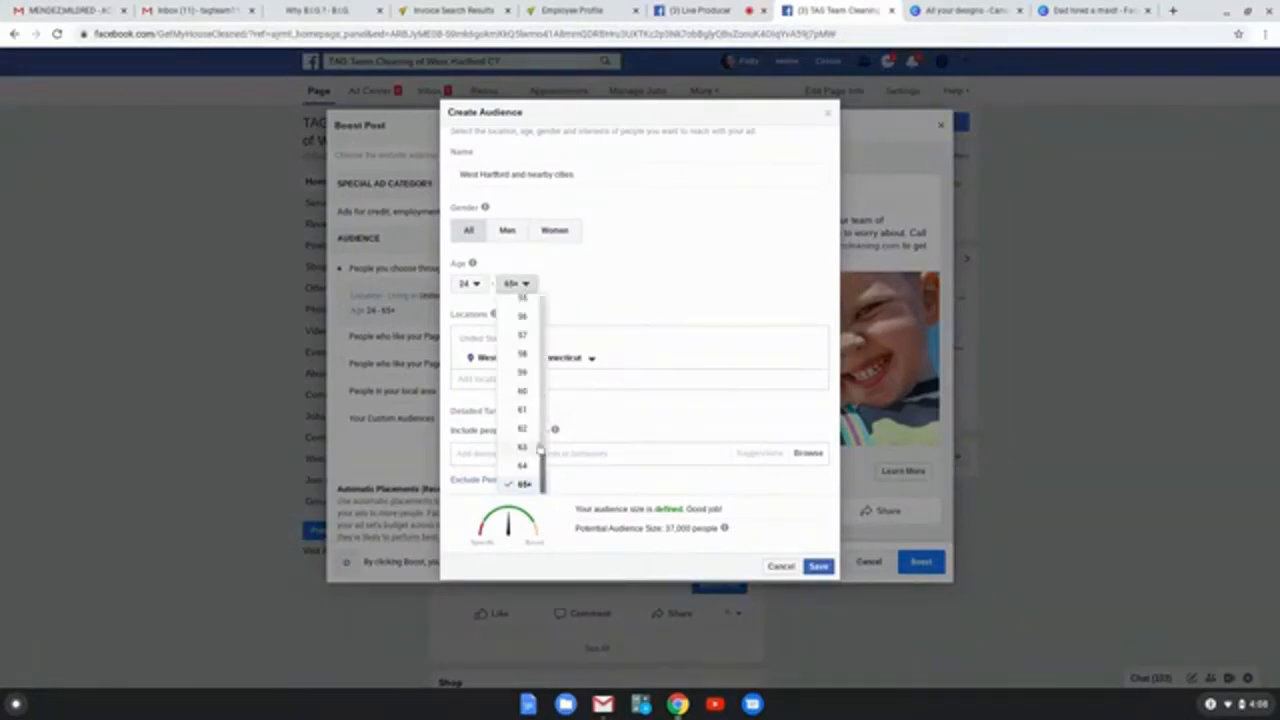
{"action": "left_click", "coordinate": [567, 293]}
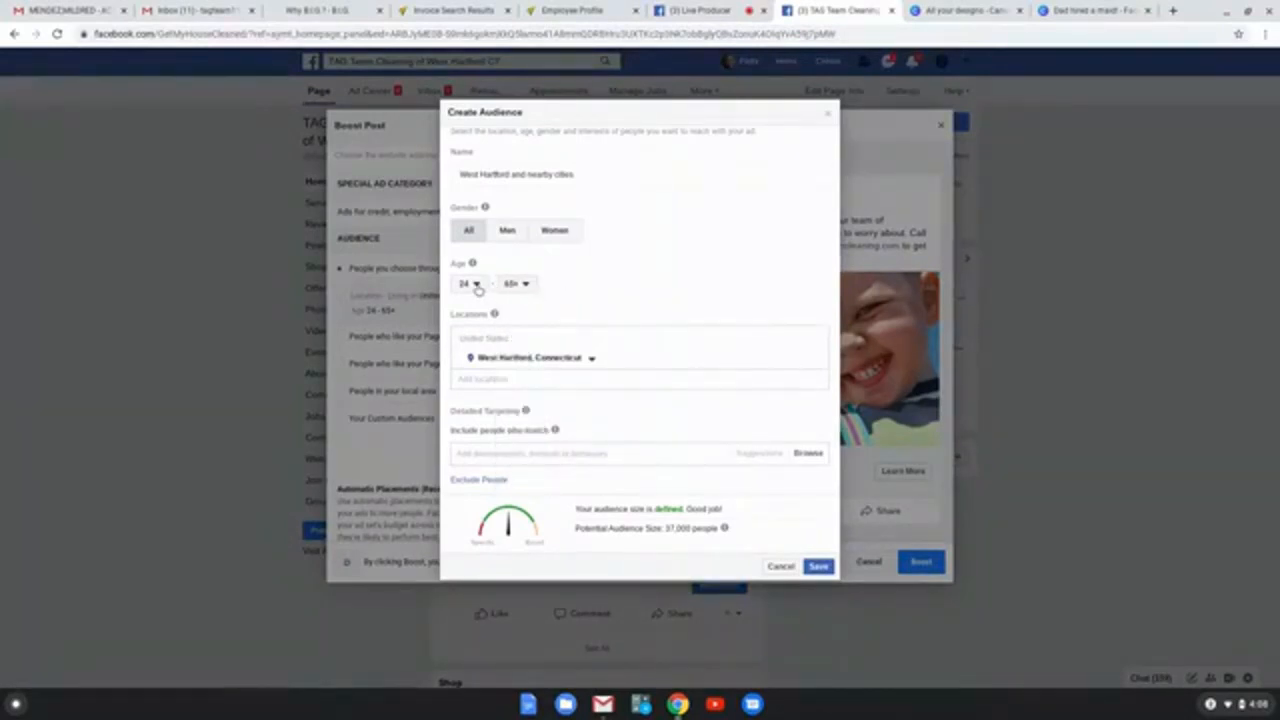
{"action": "left_click", "coordinate": [476, 285]}
{"action": "left_click", "coordinate": [565, 305]}
Step: Remove West Hartford, Connecticut from the new audience's locations
{"action": "scroll", "coordinate": [560, 320], "scroll_direction": "down", "scroll_amount": 1}
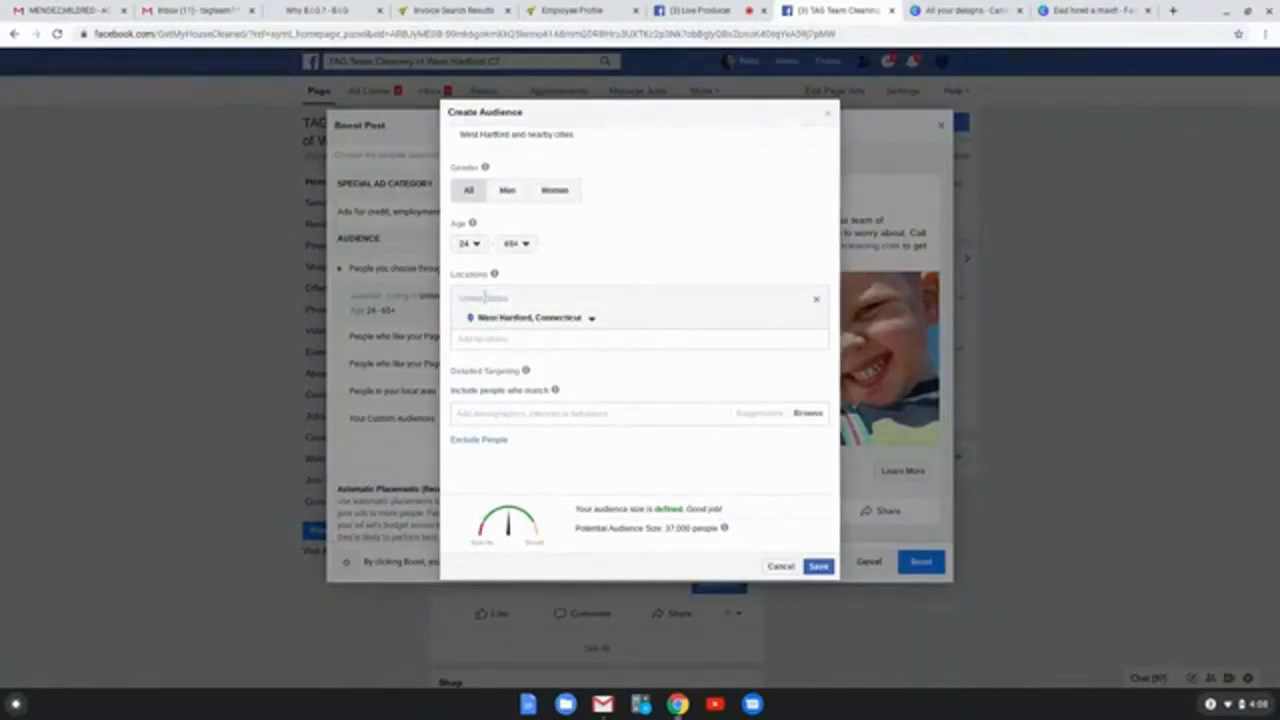
{"action": "scroll", "coordinate": [486, 291], "scroll_direction": "up", "scroll_amount": 2}
{"action": "scroll", "coordinate": [531, 294], "scroll_direction": "down", "scroll_amount": 1}
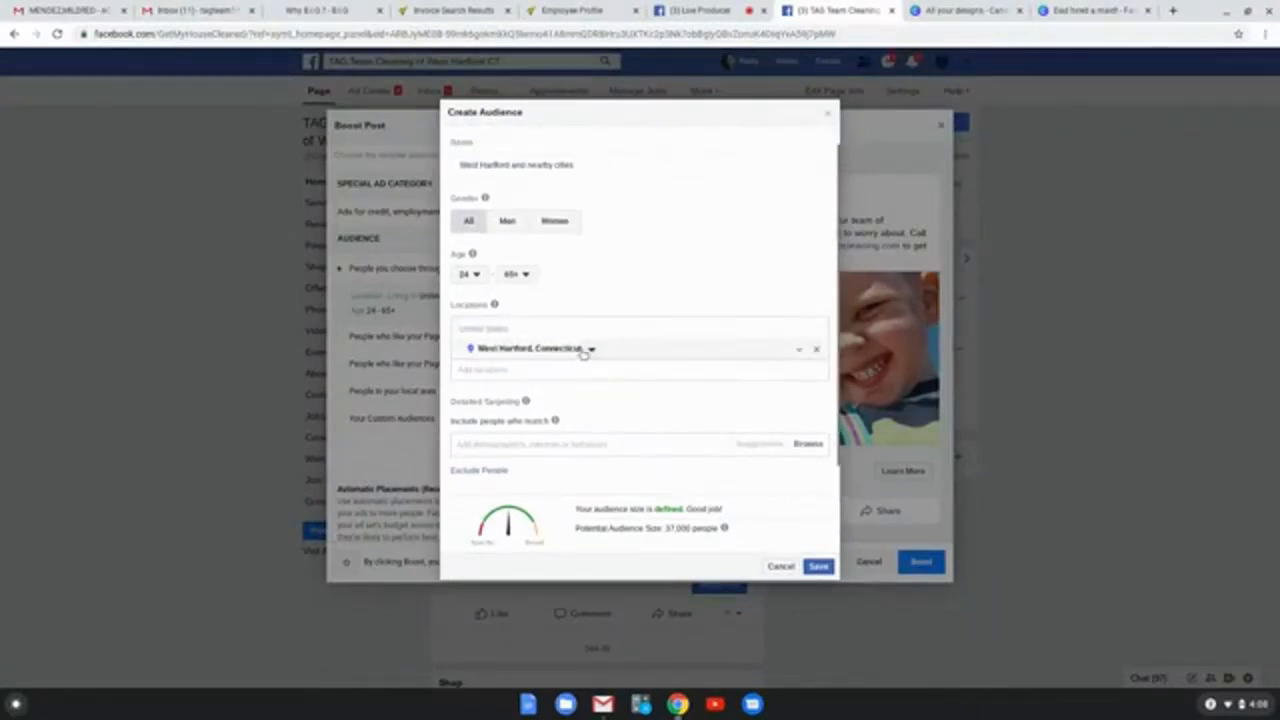
{"action": "left_click", "coordinate": [815, 350]}
Step: Add the whole United States as the audience location and check the potential audience size
{"action": "left_click", "coordinate": [512, 325]}
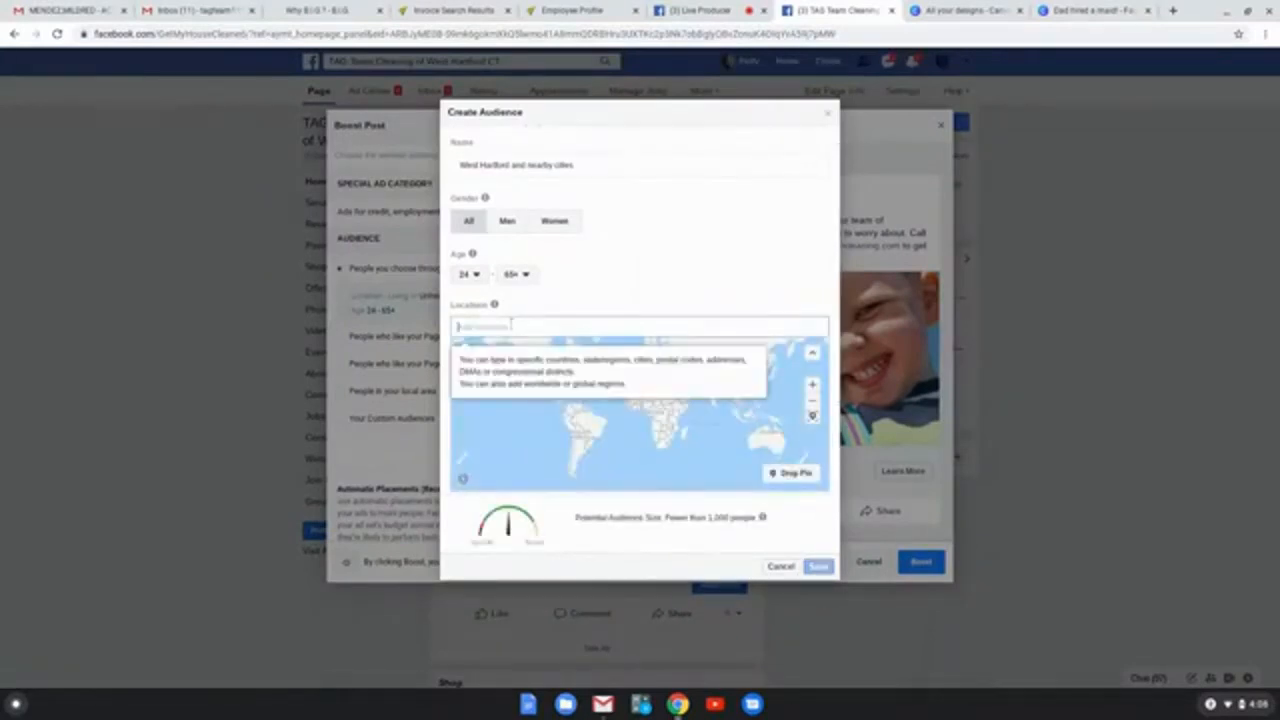
{"action": "type", "text": "we"}
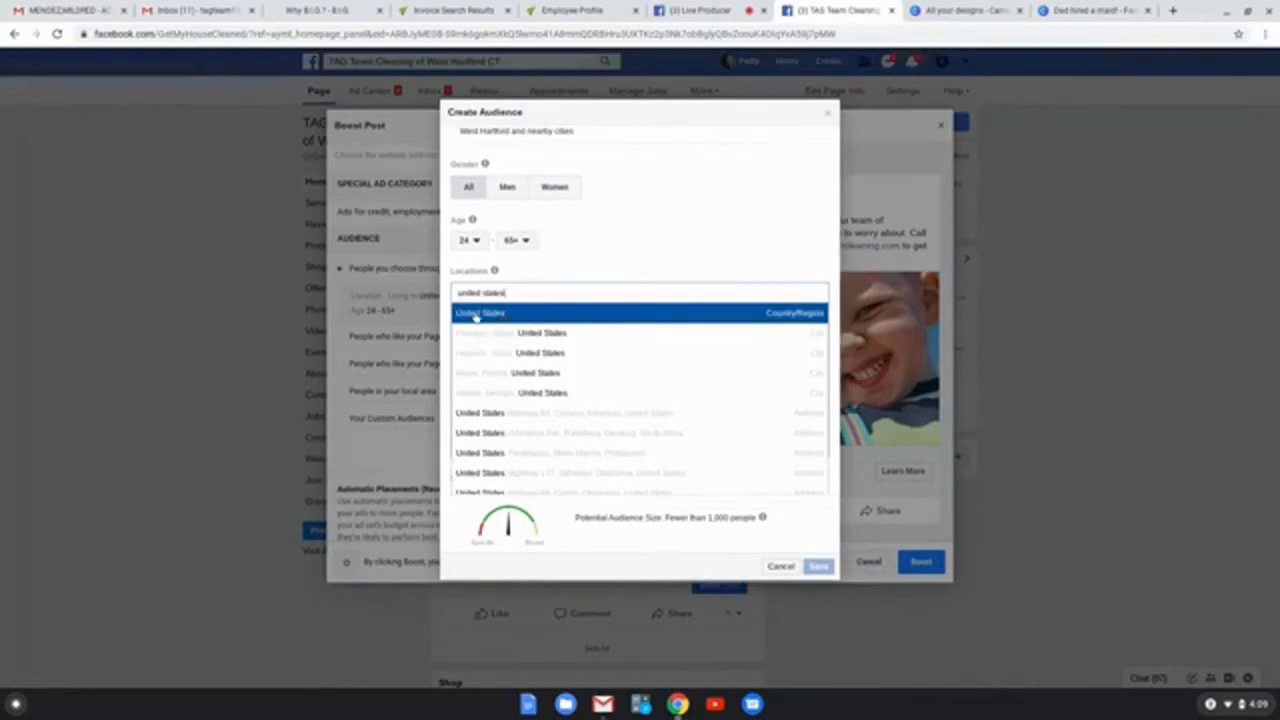
{"action": "left_click", "coordinate": [643, 318]}
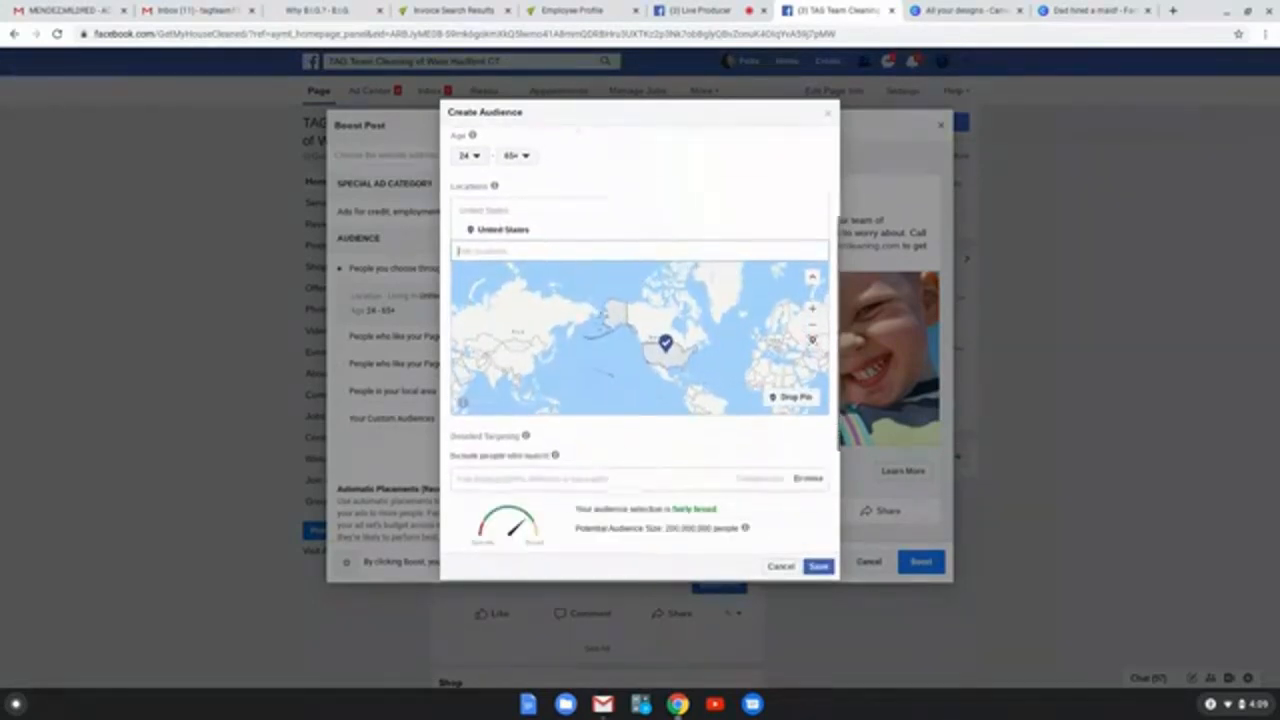
{"action": "scroll", "coordinate": [690, 312], "scroll_direction": "down", "scroll_amount": 2}
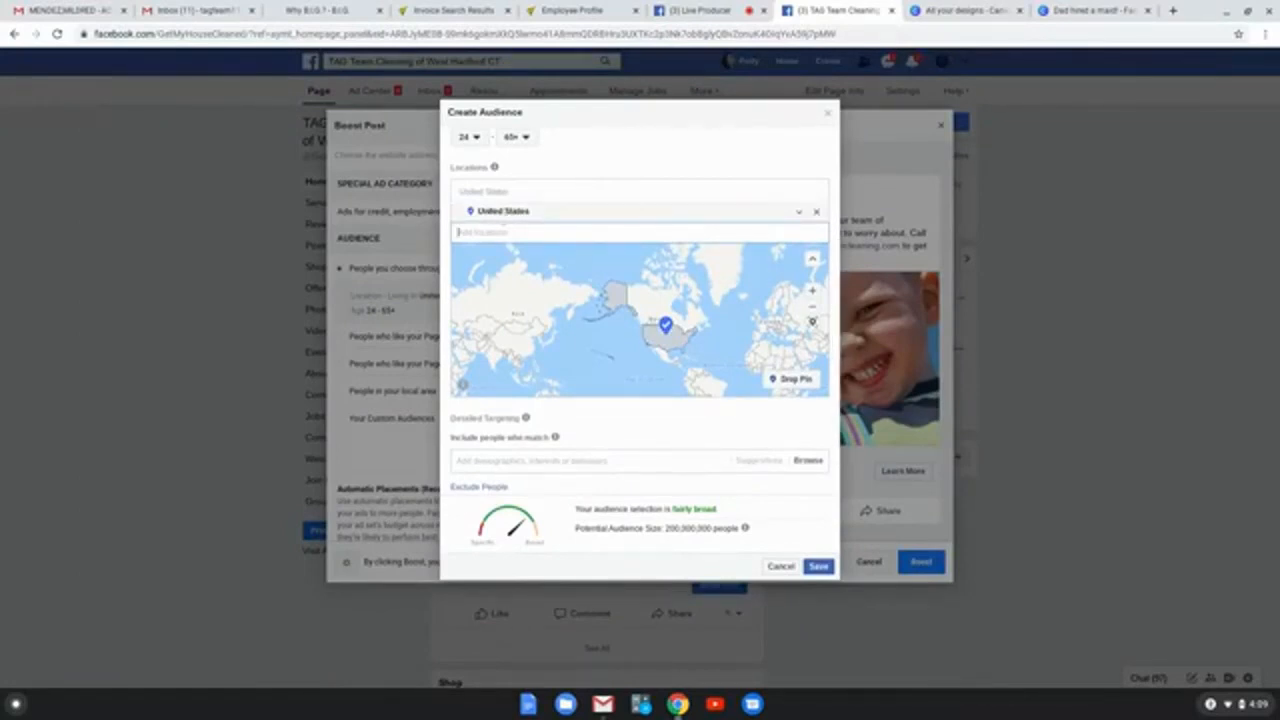
{"action": "scroll", "coordinate": [503, 216], "scroll_direction": "down", "scroll_amount": 1}
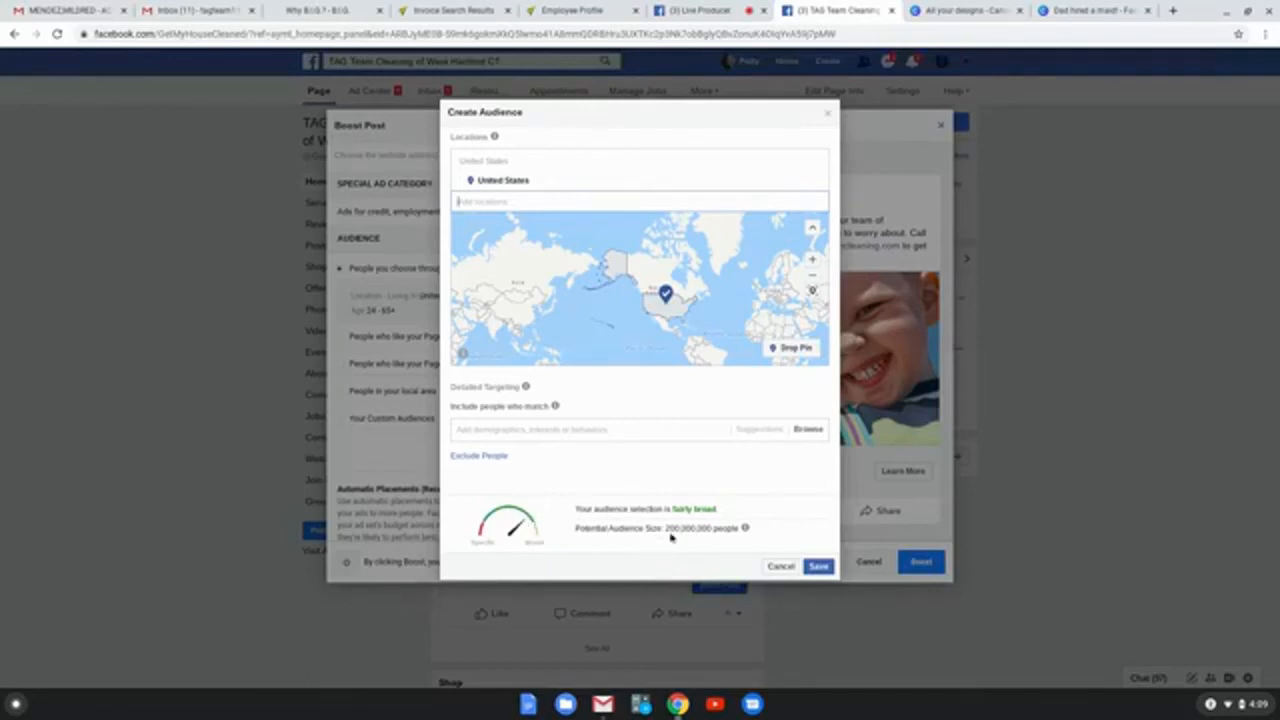
{"action": "mouse_move", "coordinate": [743, 535]}
Step: Change the audience location to West Hartford, Connecticut, including cities within a 25-mile radius
{"action": "left_click", "coordinate": [512, 201]}
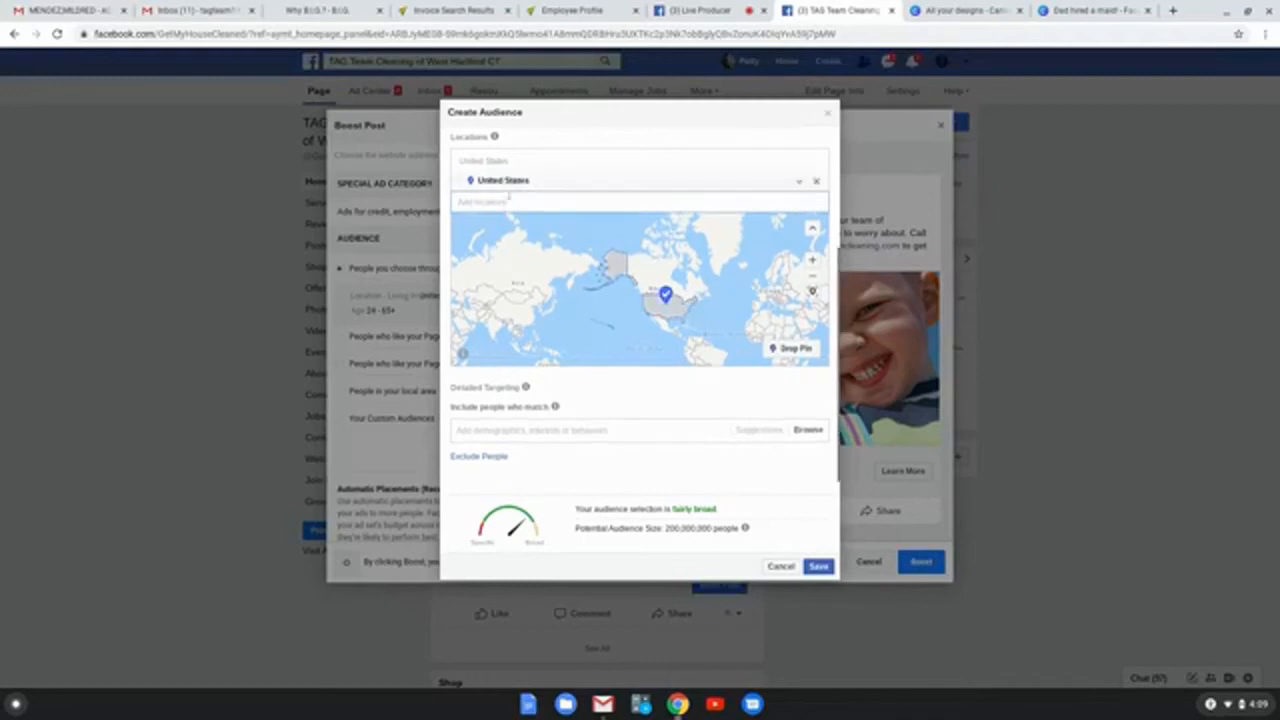
{"action": "type", "text": "west hartford"}
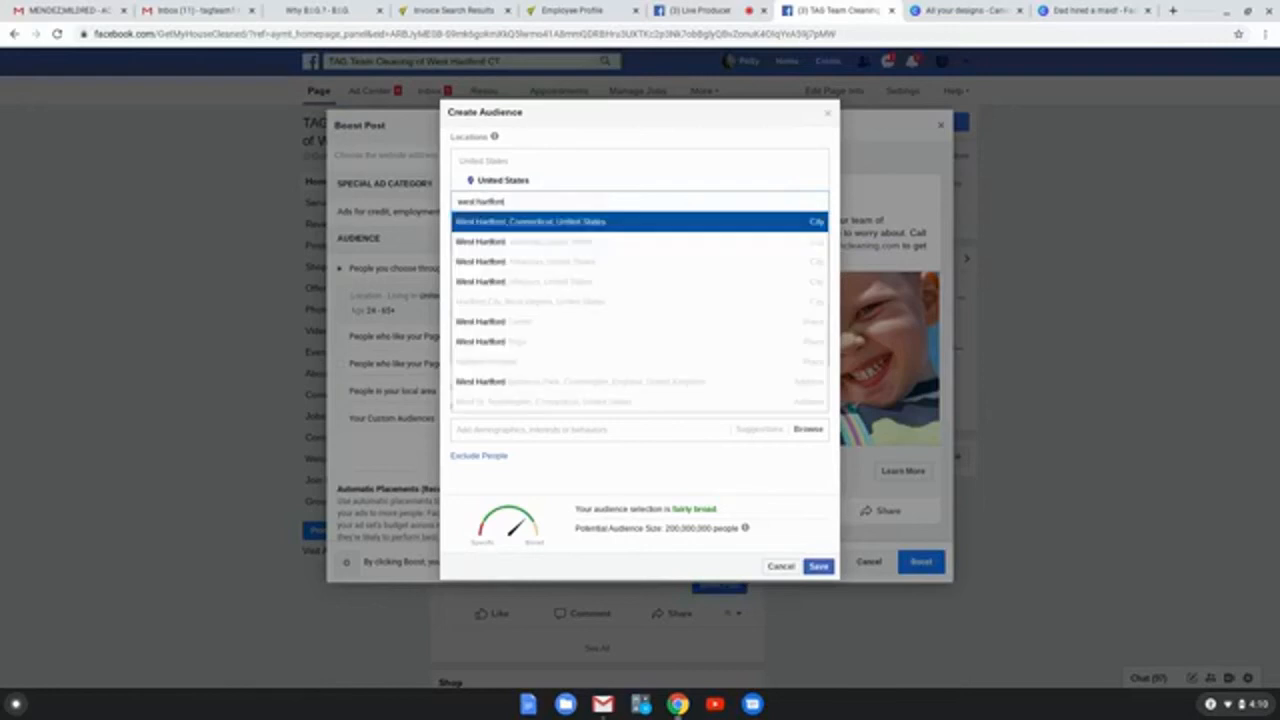
{"action": "left_click", "coordinate": [492, 222]}
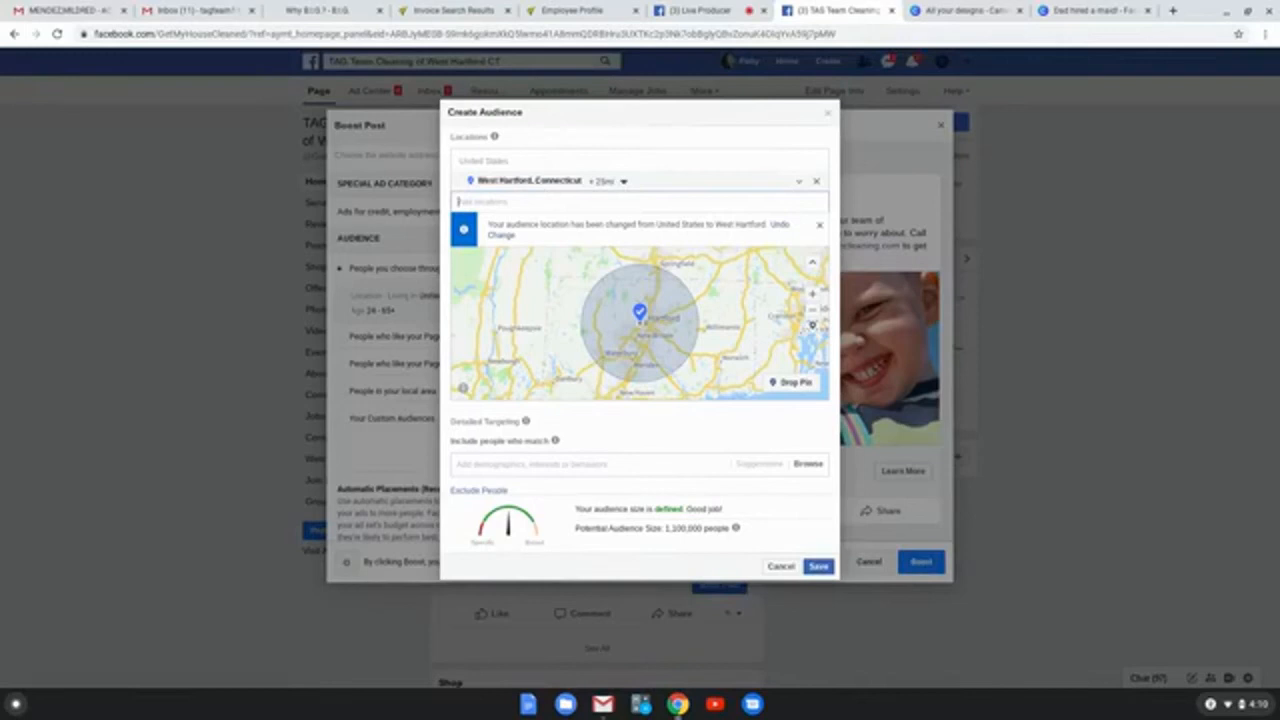
{"action": "left_click", "coordinate": [624, 182]}
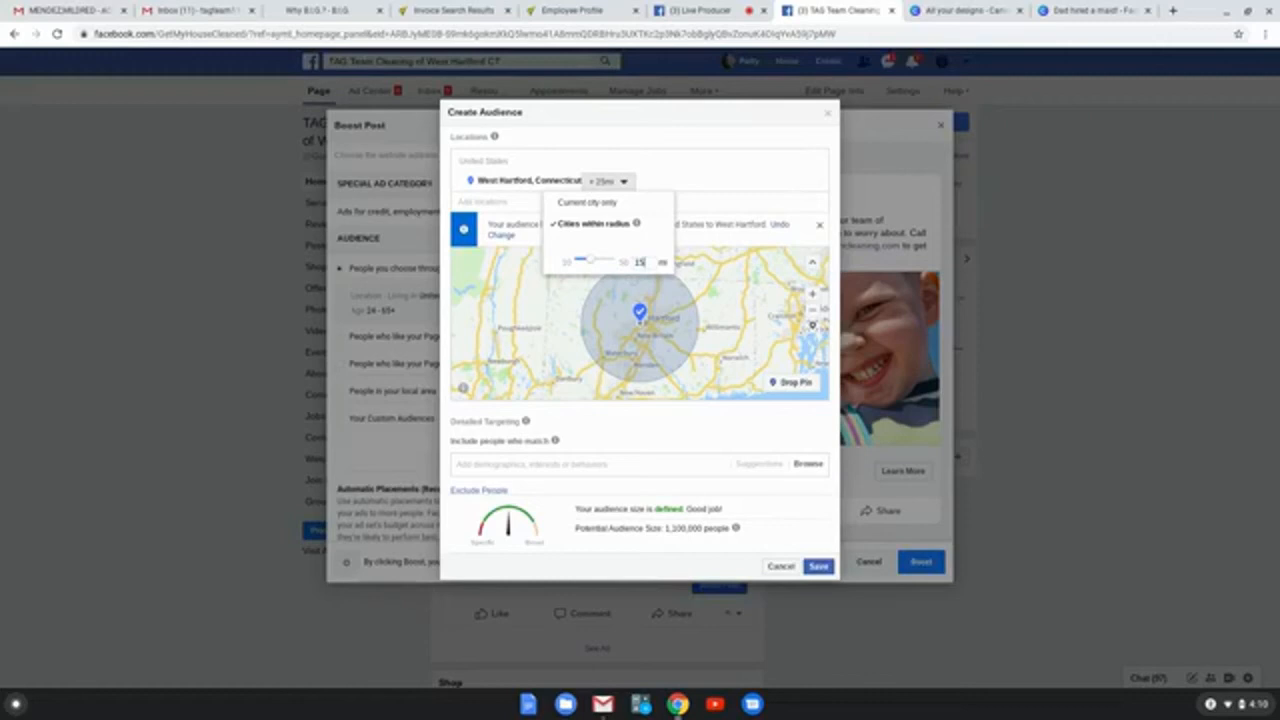
{"action": "left_click", "coordinate": [703, 184]}
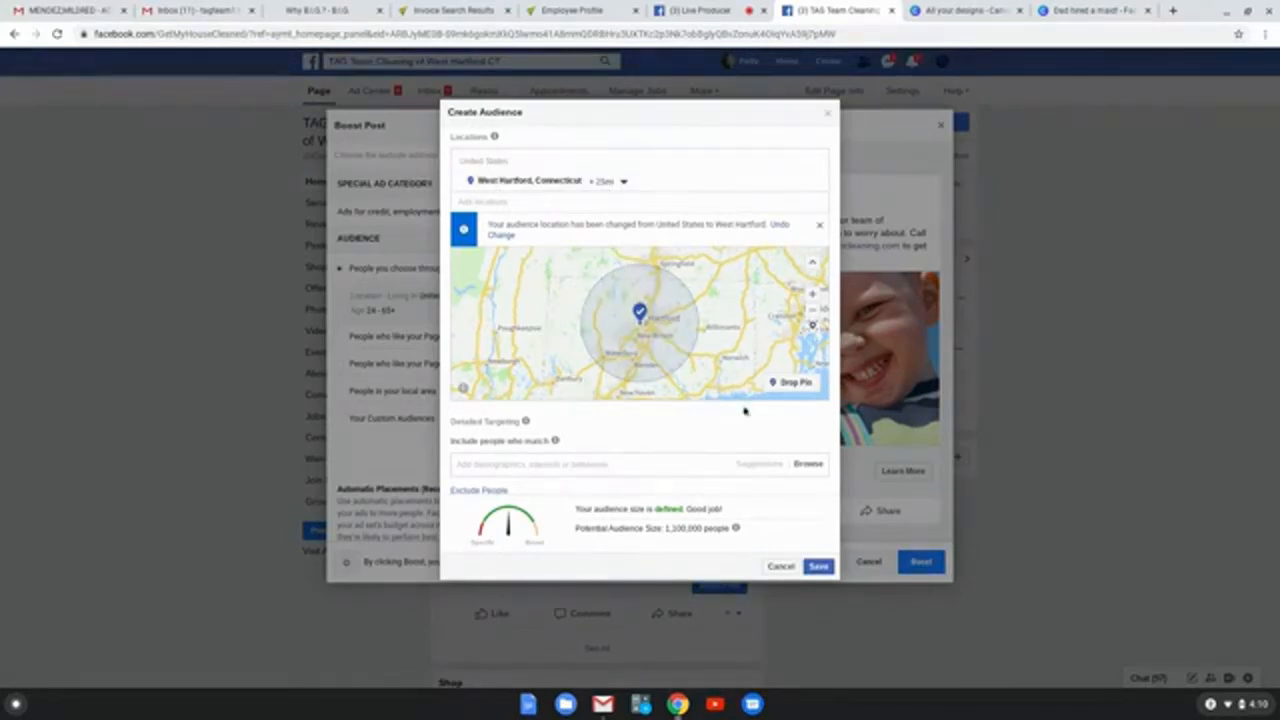
Step: Review the audience's location and targeting settings and save the new audience
{"action": "scroll", "coordinate": [744, 410], "scroll_direction": "down", "scroll_amount": 2}
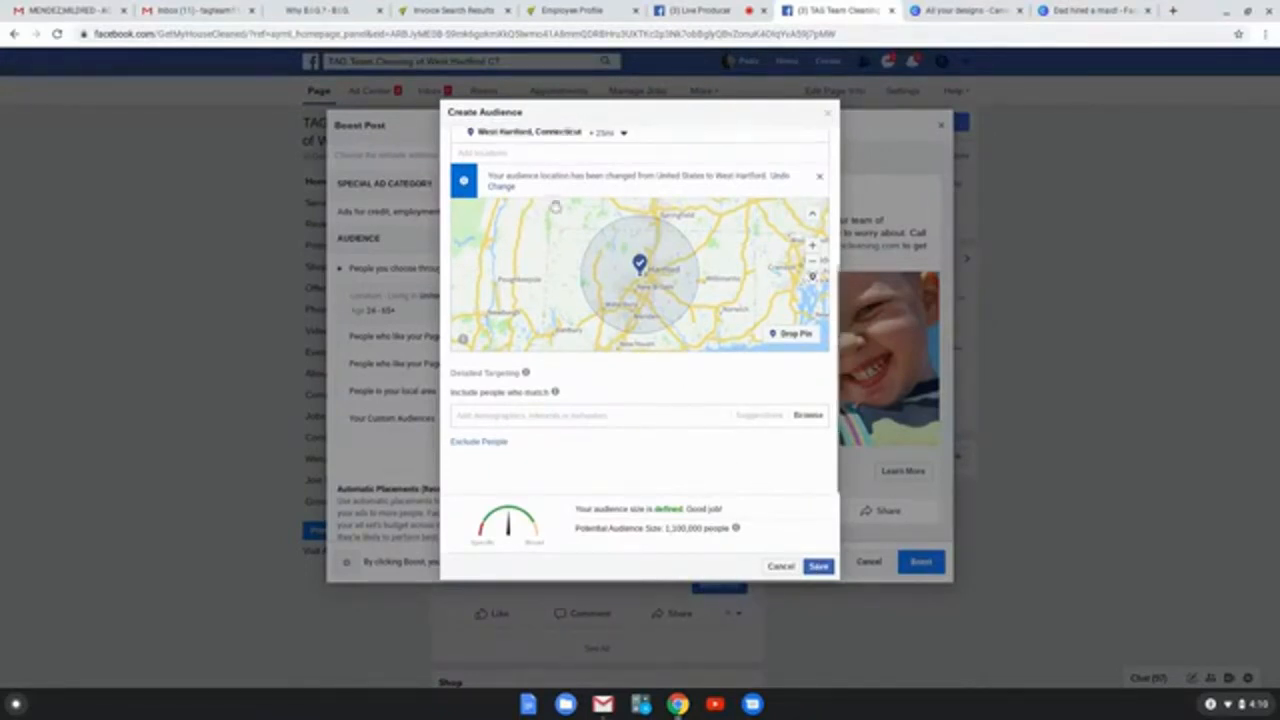
{"action": "scroll", "coordinate": [548, 279], "scroll_direction": "up", "scroll_amount": 2}
{"action": "scroll", "coordinate": [548, 279], "scroll_direction": "up", "scroll_amount": 2}
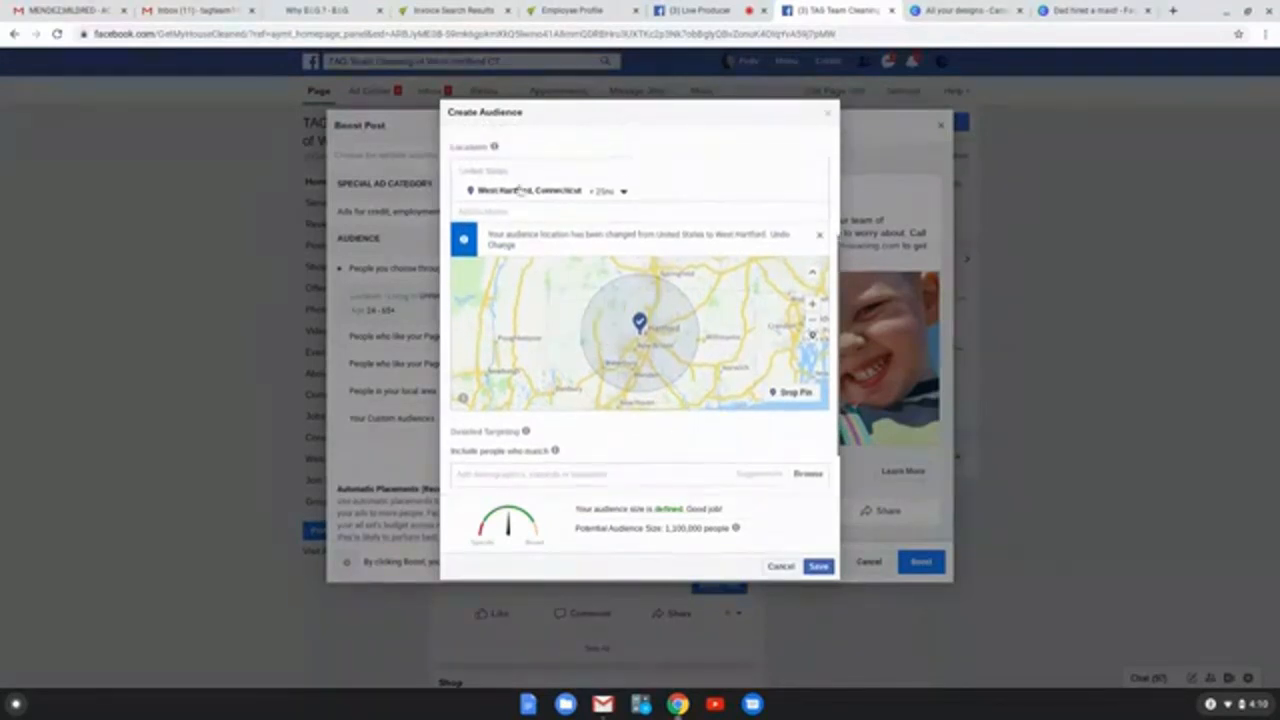
{"action": "scroll", "coordinate": [615, 429], "scroll_direction": "down", "scroll_amount": 3}
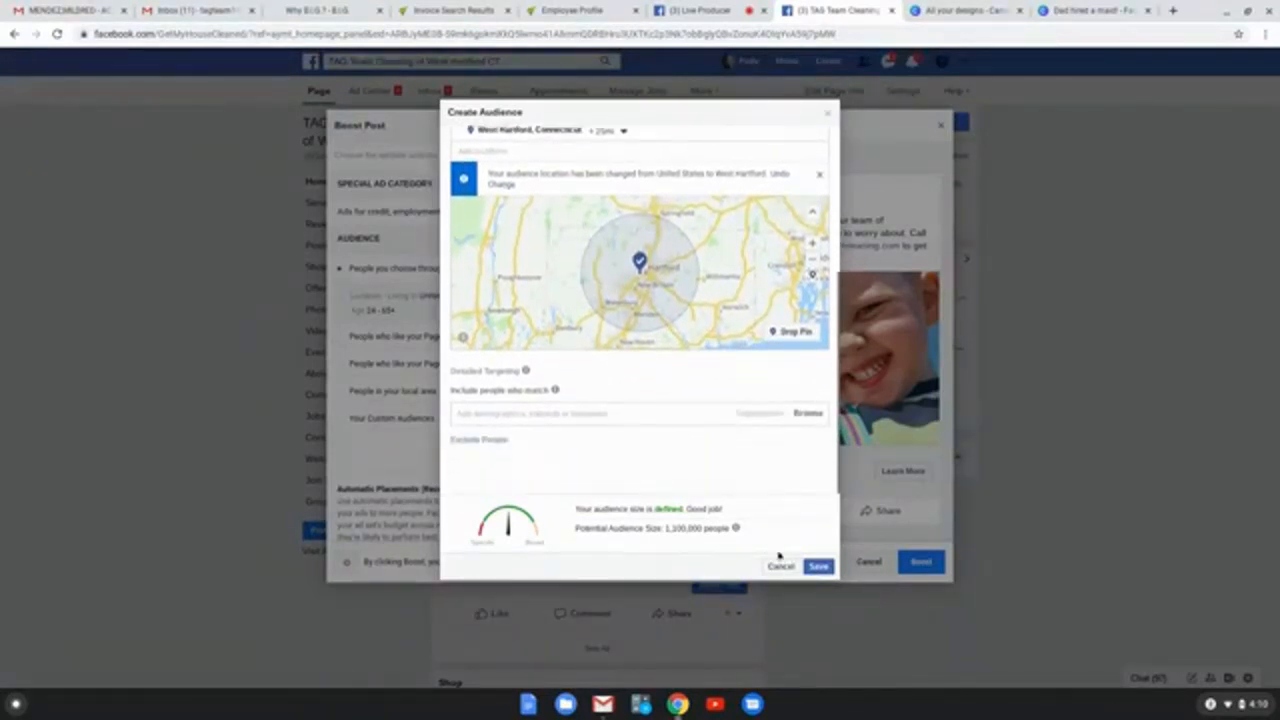
{"action": "left_click", "coordinate": [818, 567]}
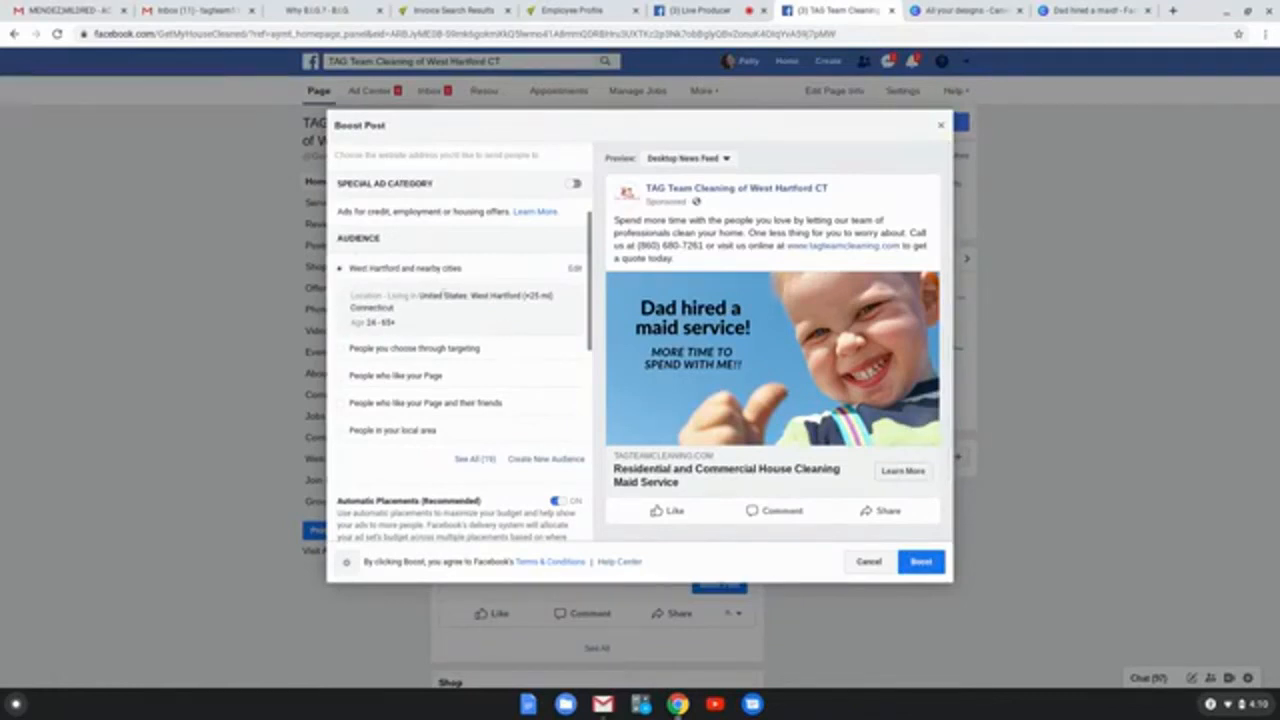
Step: Set the boost's end date to October 31, 2020
{"action": "scroll", "coordinate": [422, 310], "scroll_direction": "down", "scroll_amount": 3}
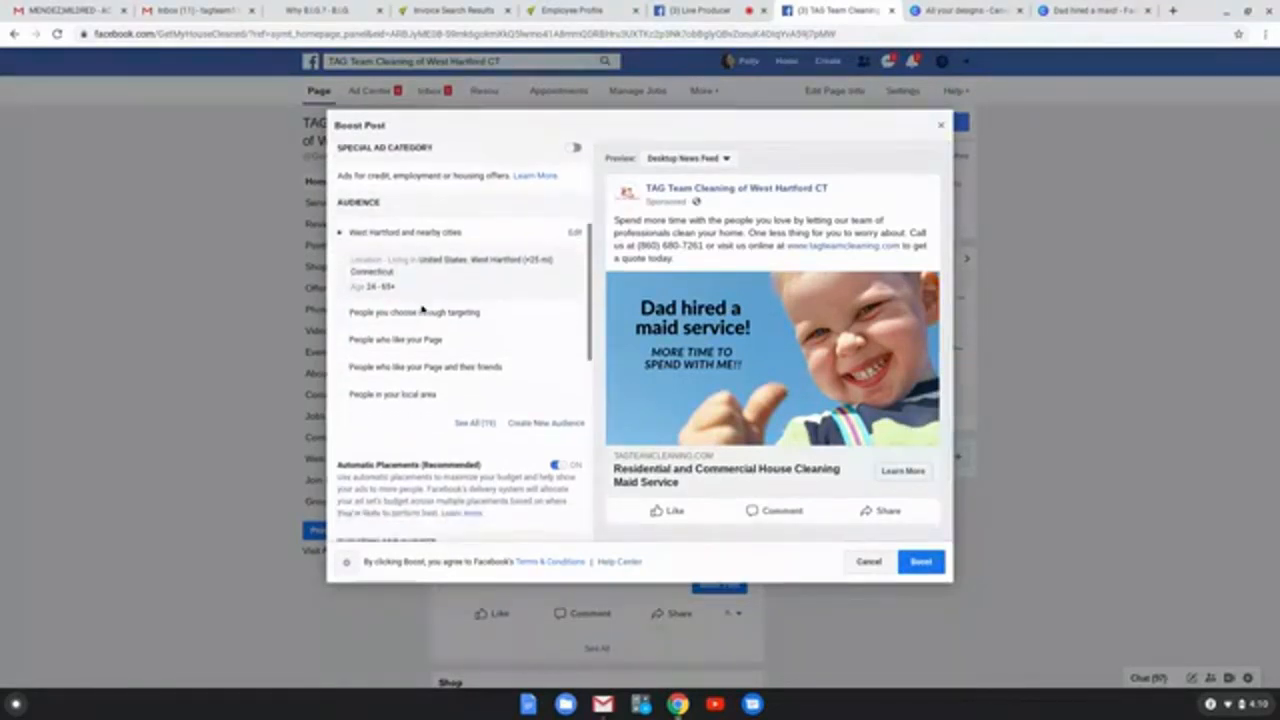
{"action": "scroll", "coordinate": [422, 310], "scroll_direction": "down", "scroll_amount": 5}
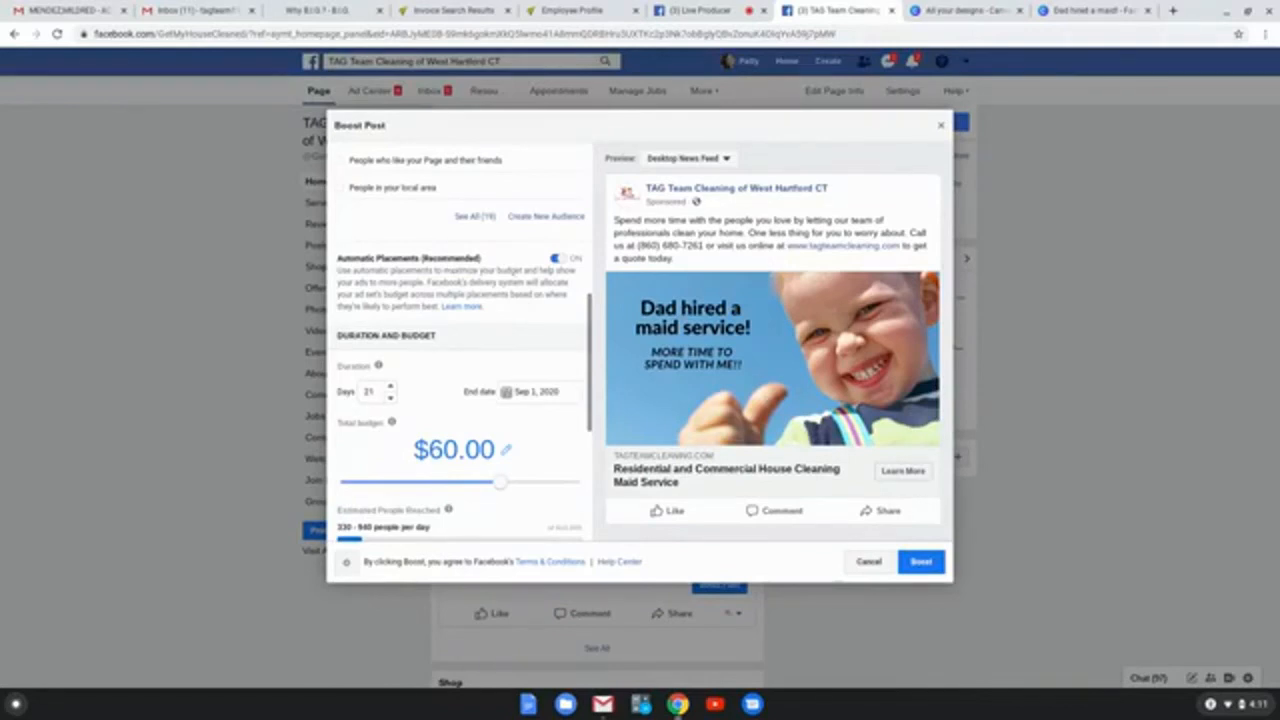
{"action": "scroll", "coordinate": [449, 318], "scroll_direction": "down", "scroll_amount": 2}
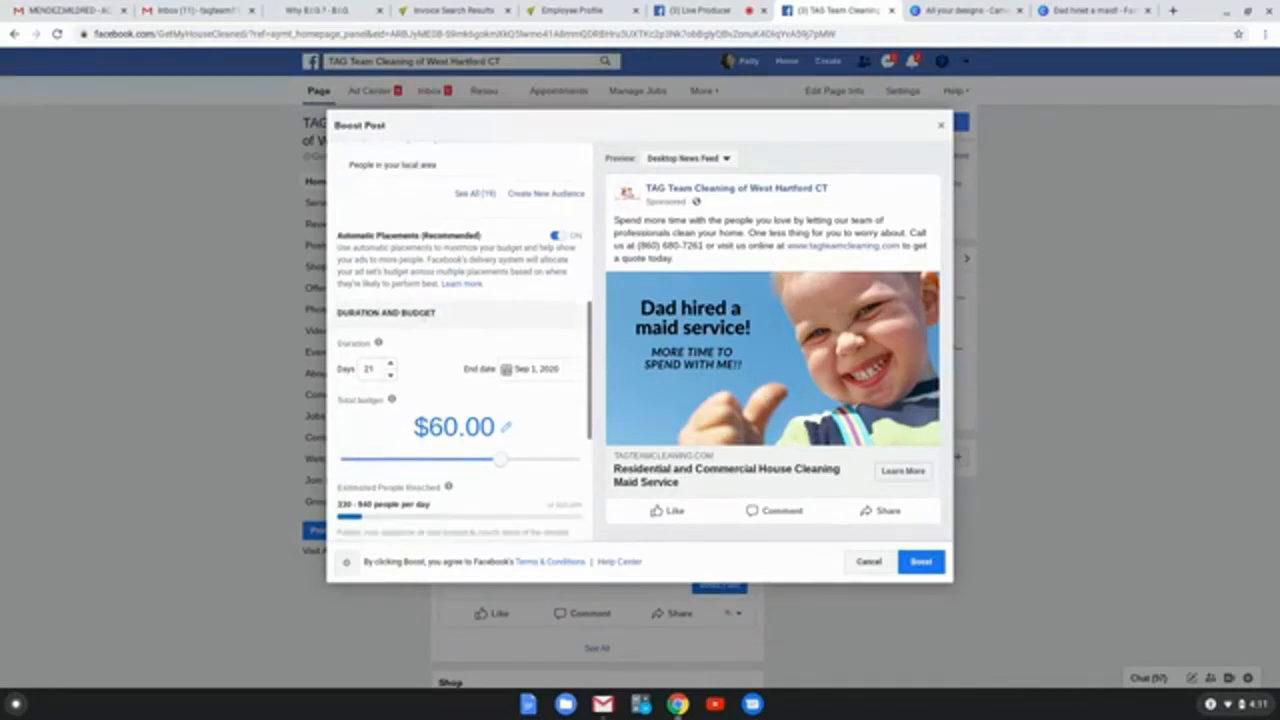
{"action": "scroll", "coordinate": [354, 330], "scroll_direction": "down", "scroll_amount": 2}
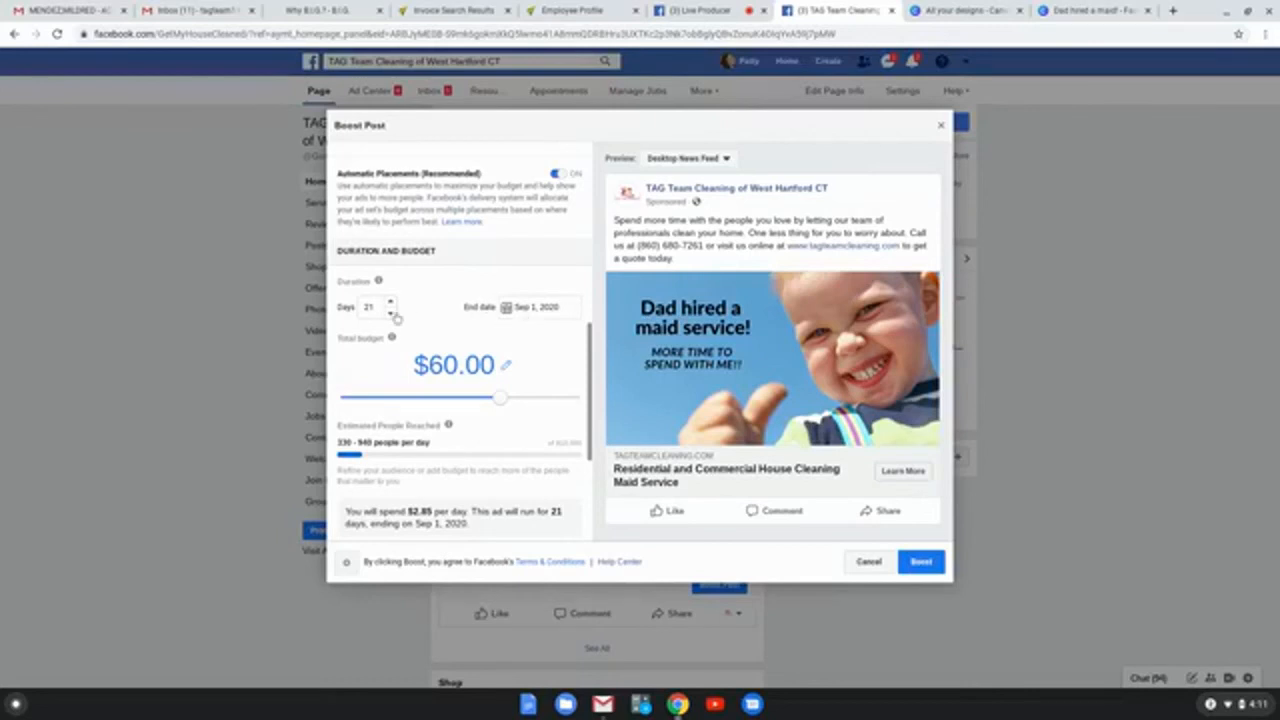
{"action": "left_click", "coordinate": [529, 309]}
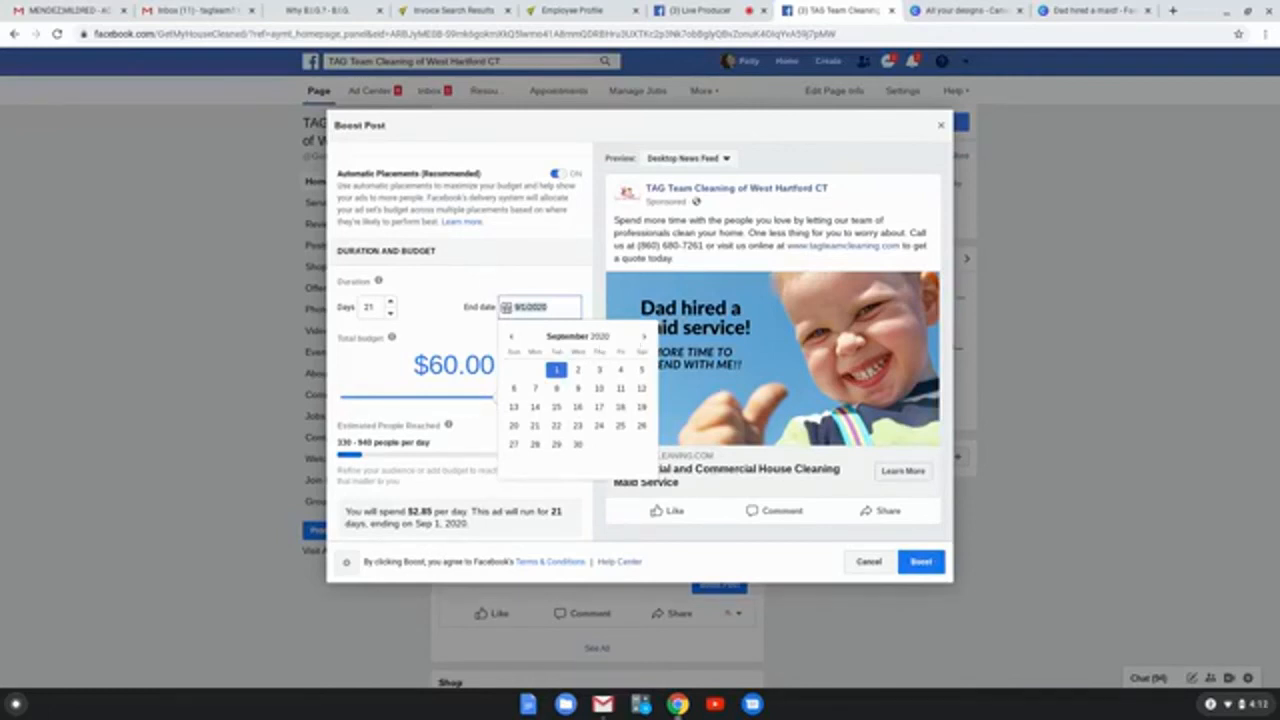
{"action": "left_click", "coordinate": [644, 338]}
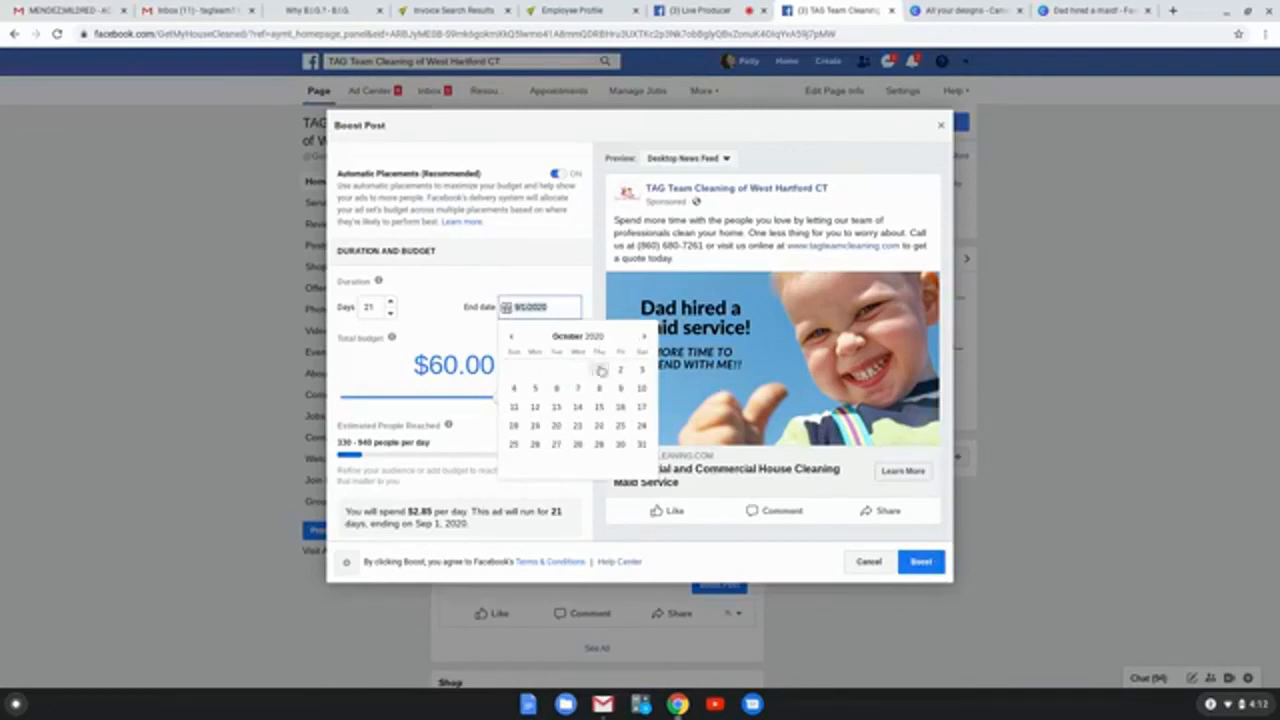
{"action": "left_click", "coordinate": [641, 443]}
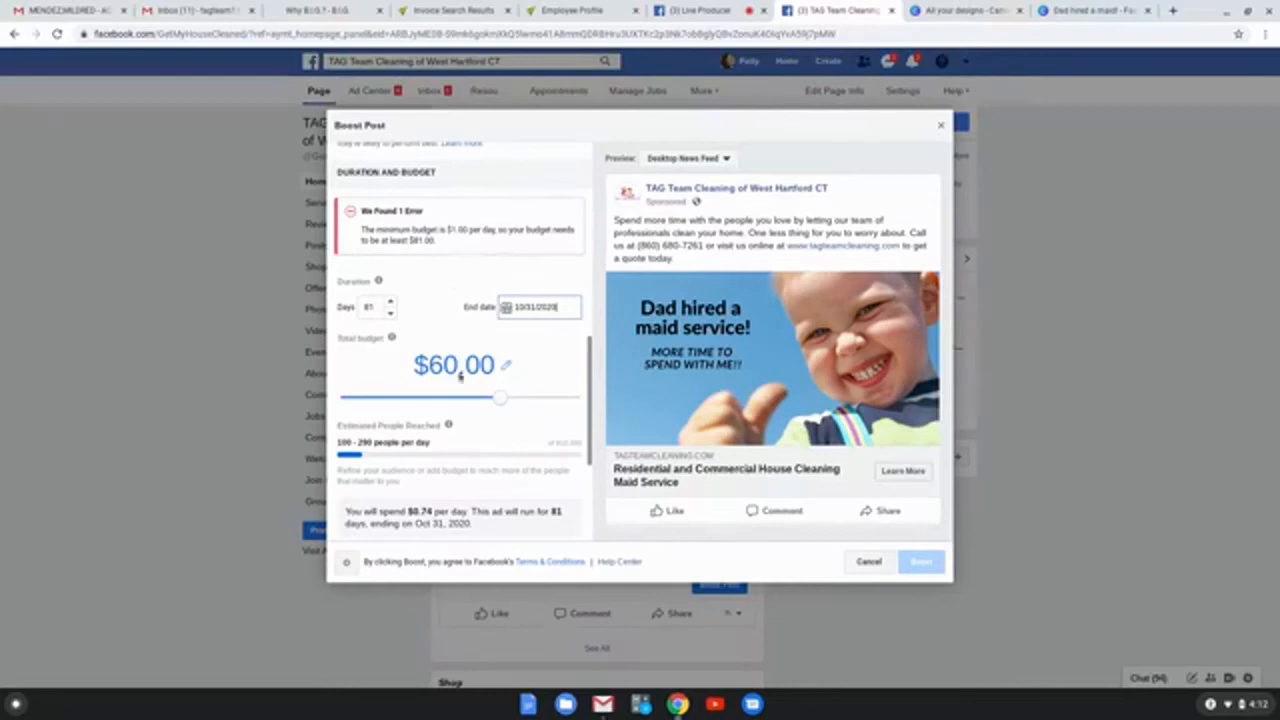
Step: Set the boost's total budget to $100.00
{"action": "left_click", "coordinate": [505, 367]}
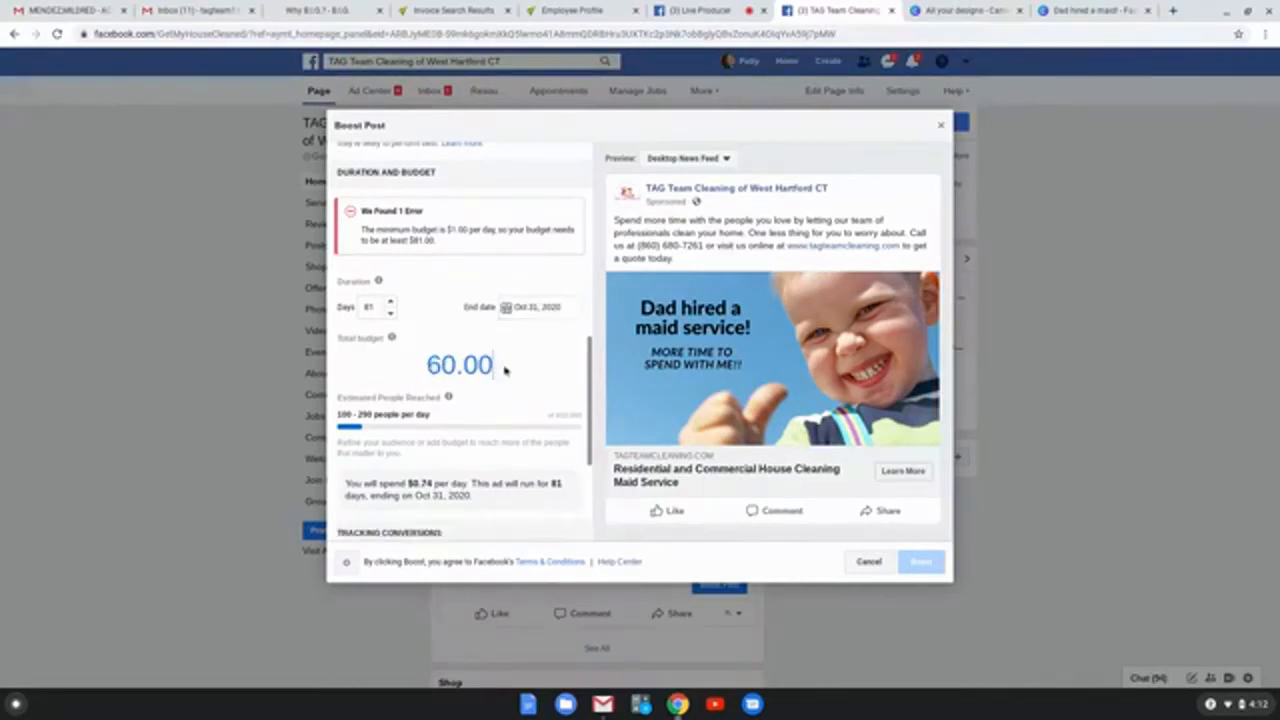
{"action": "left_click_drag", "start_coordinate": [503, 367], "coordinate": [412, 365]}
{"action": "type", "text": "100"}
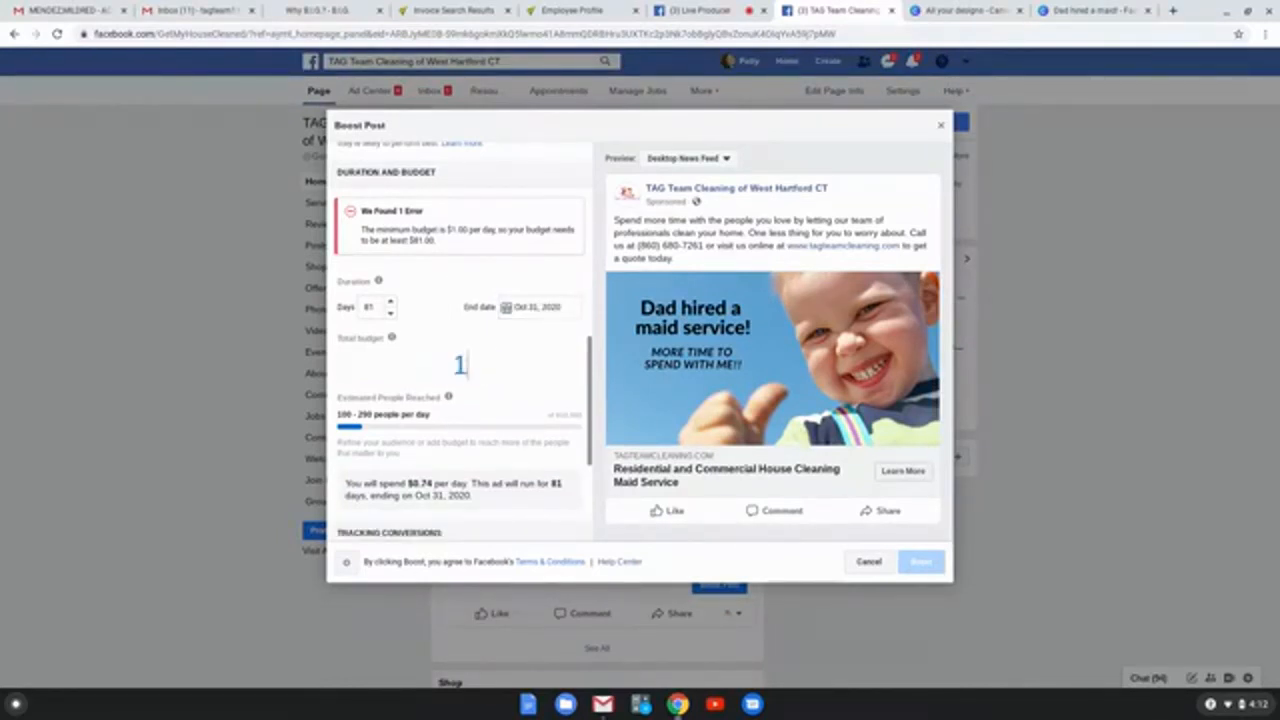
{"action": "key", "text": "Return"}
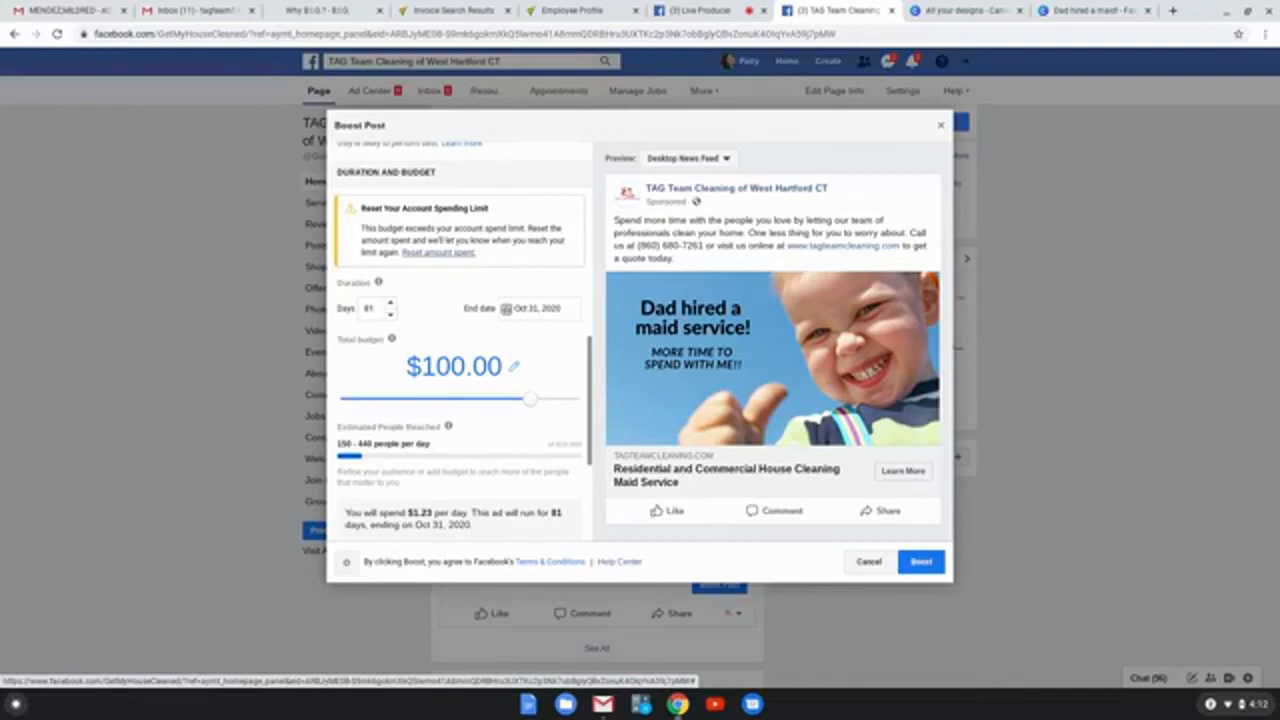
Step: Reset the ad account's amount spent and check the boost's end date in the calendar
{"action": "left_click", "coordinate": [428, 253]}
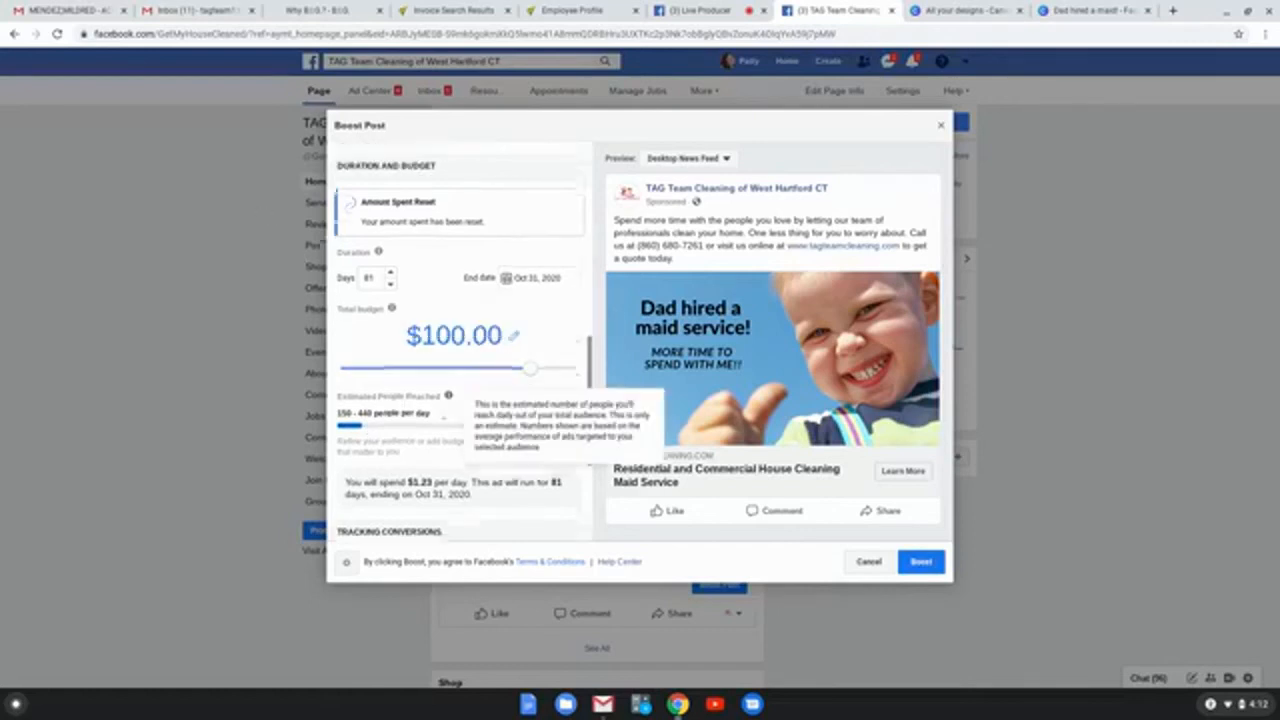
{"action": "scroll", "coordinate": [478, 392], "scroll_direction": "down", "scroll_amount": 2}
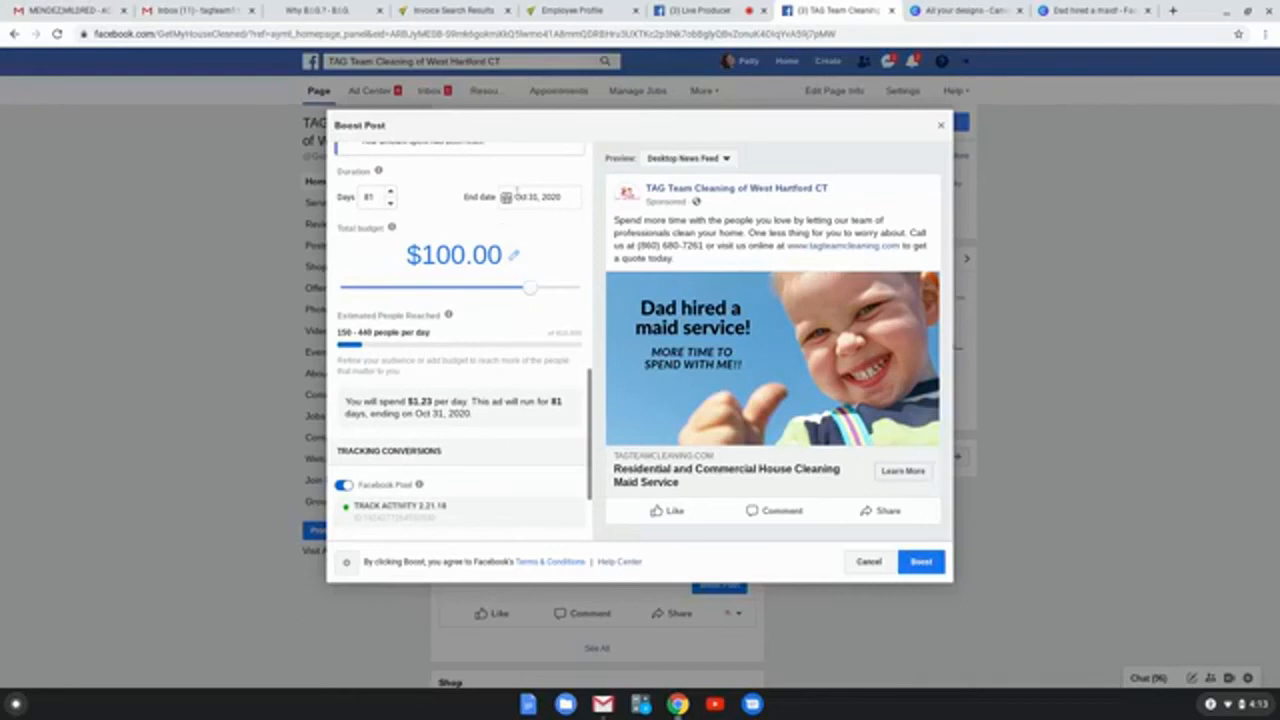
{"action": "left_click", "coordinate": [512, 200]}
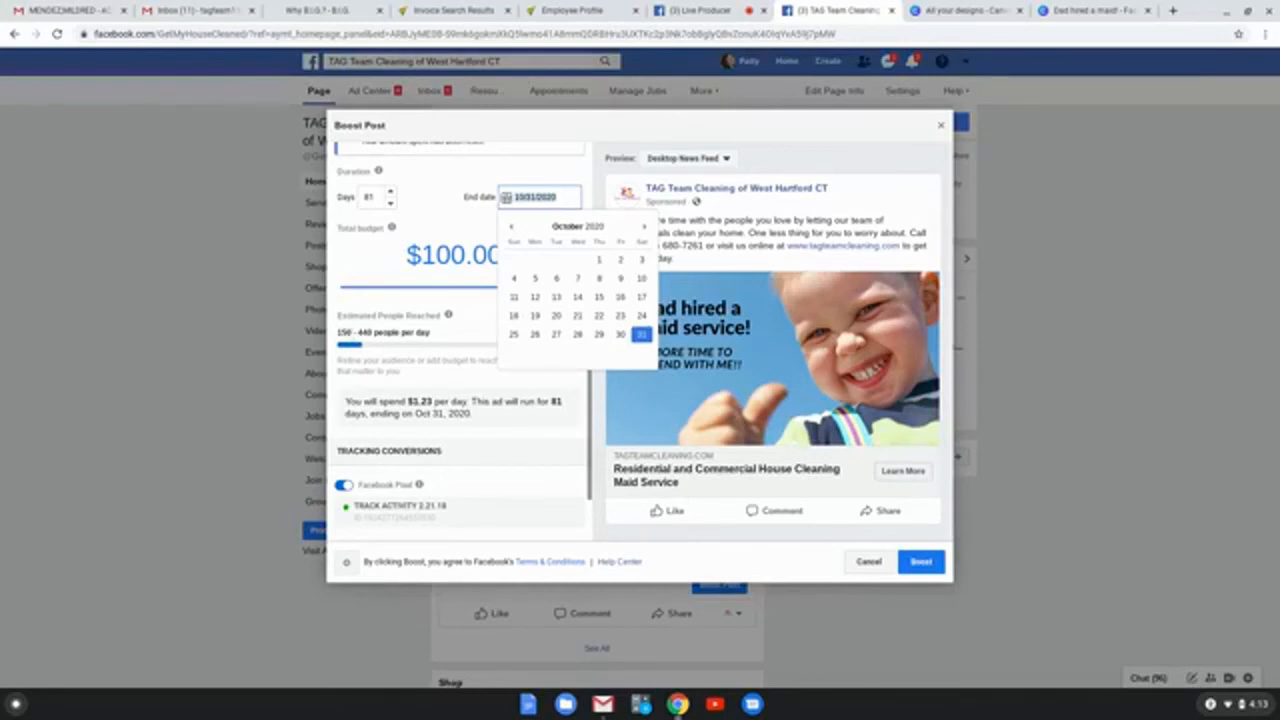
{"action": "left_click", "coordinate": [440, 214]}
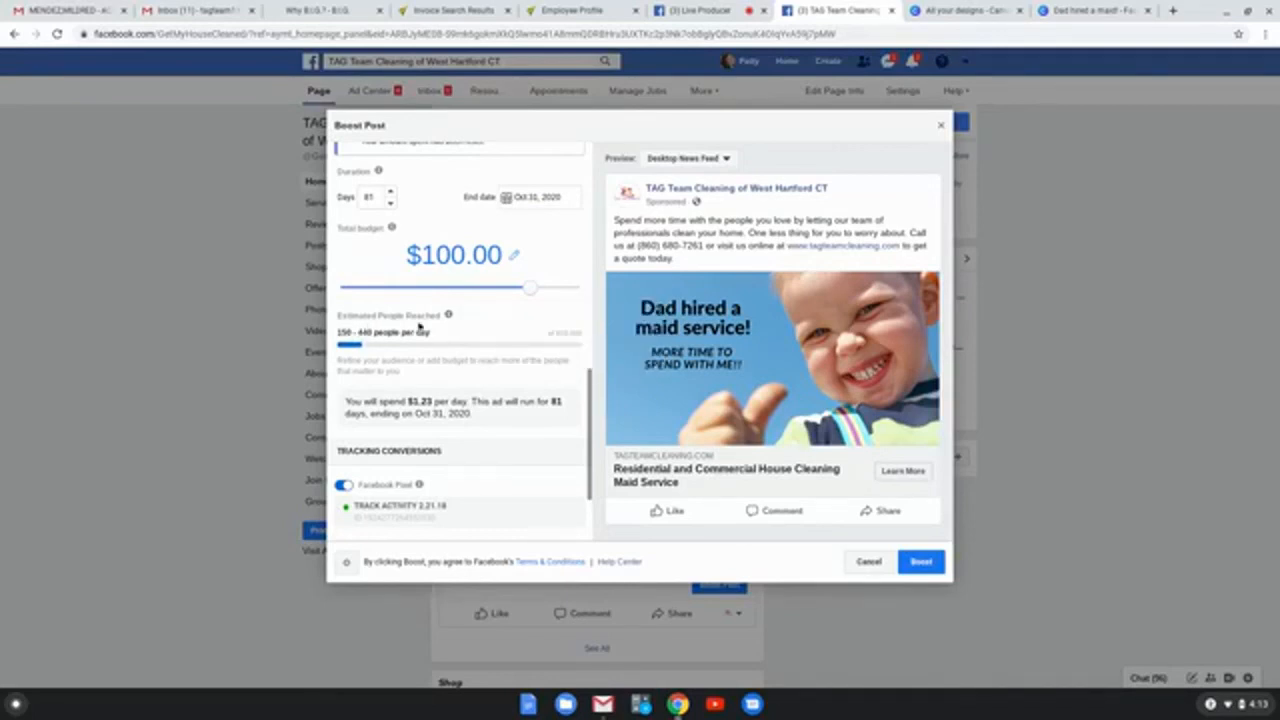
Step: Review the boost's estimated reach, Facebook Pixel tracking and payment settings, and submit the boost
{"action": "scroll", "coordinate": [496, 296], "scroll_direction": "down", "scroll_amount": 1}
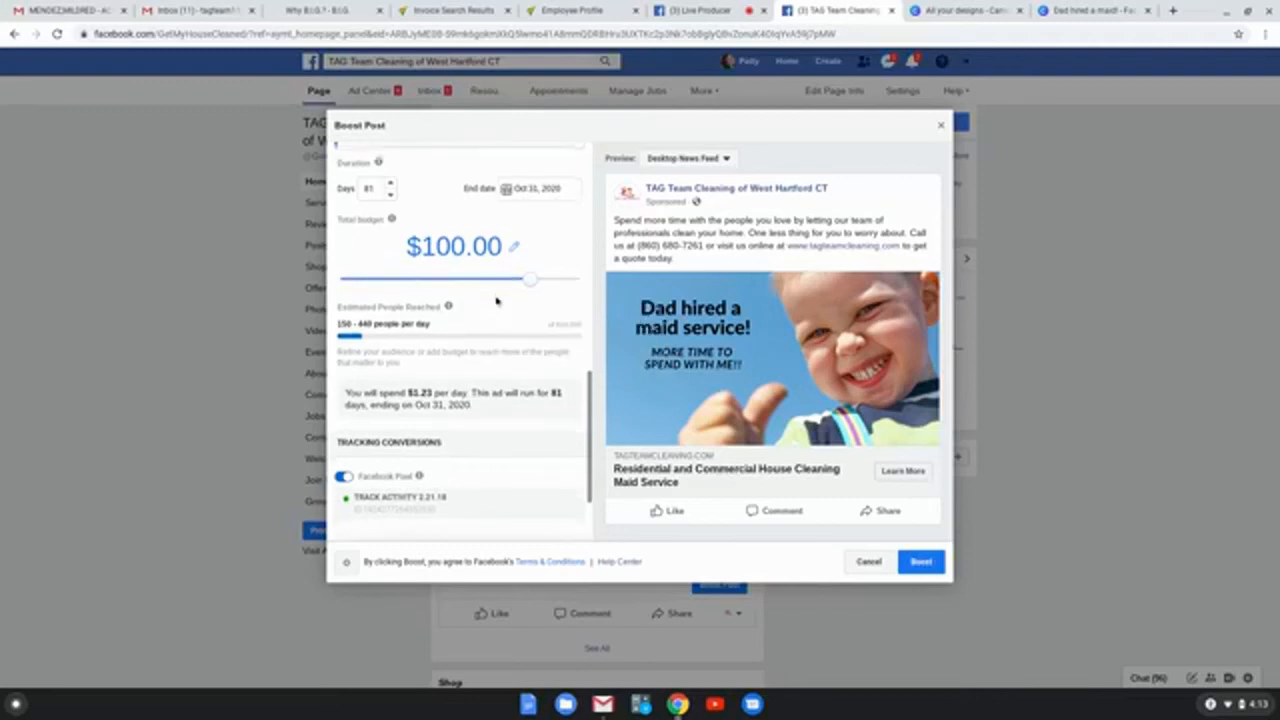
{"action": "scroll", "coordinate": [493, 291], "scroll_direction": "down", "scroll_amount": 3}
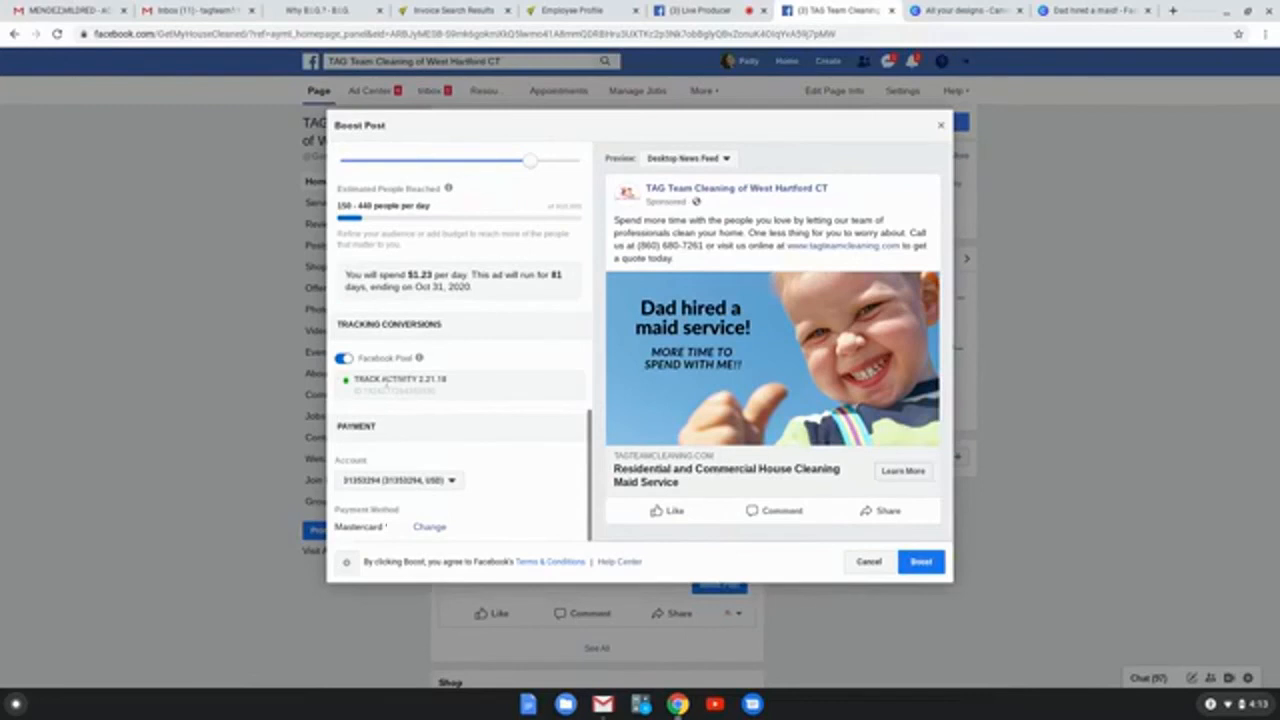
{"action": "mouse_move", "coordinate": [435, 389]}
{"action": "left_click", "coordinate": [921, 563]}
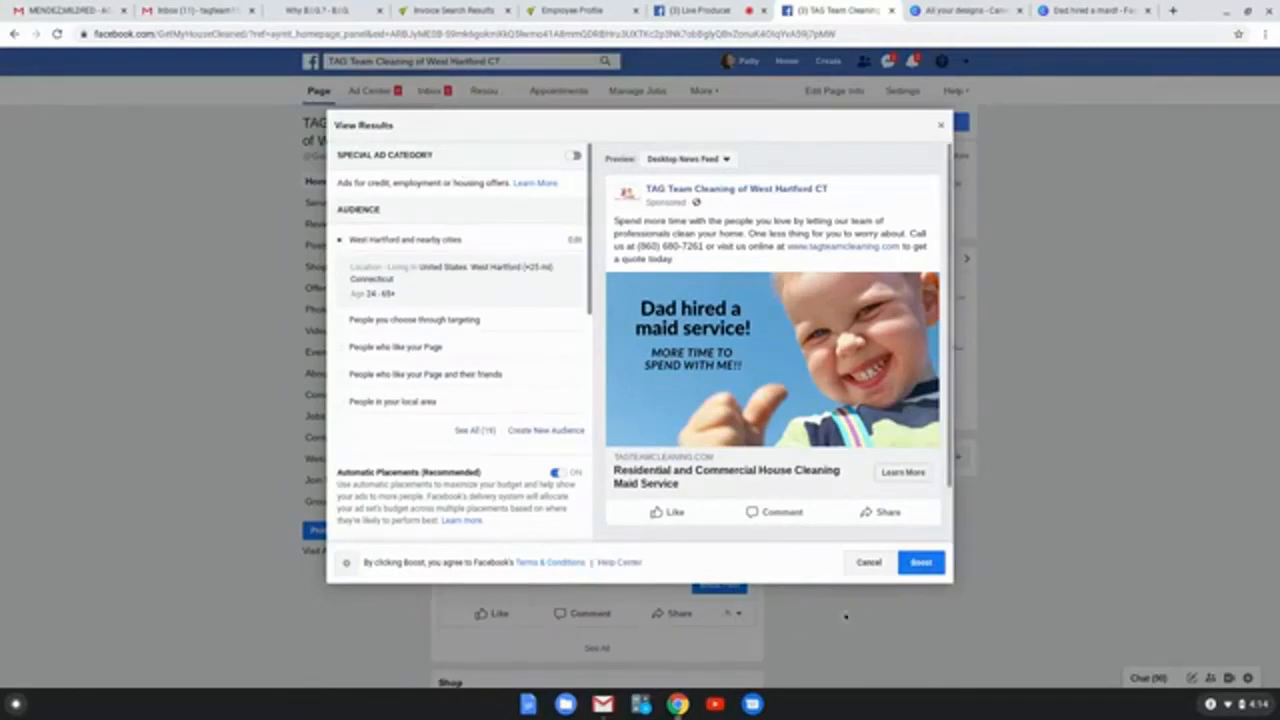
Step: Review the submitted boost's ad preview, audience, end date and budget, and close its results
{"action": "scroll", "coordinate": [883, 531], "scroll_direction": "down", "scroll_amount": 2}
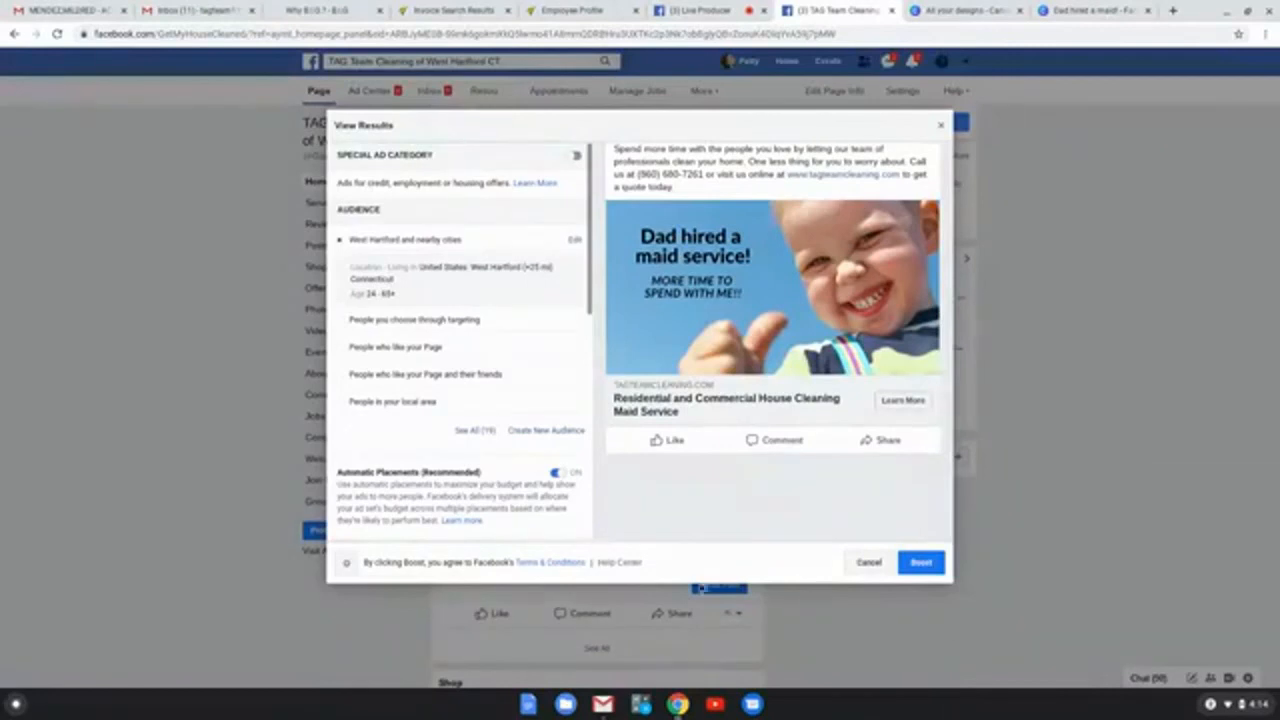
{"action": "scroll", "coordinate": [779, 350], "scroll_direction": "up", "scroll_amount": 1}
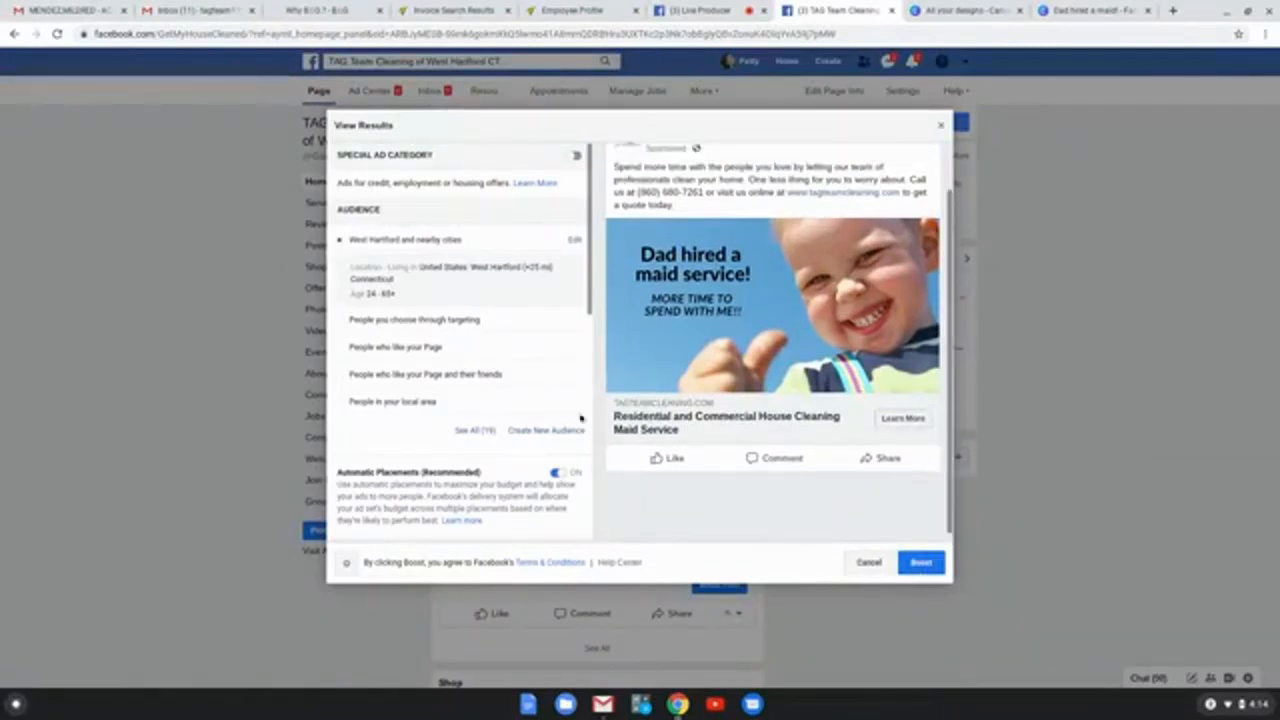
{"action": "scroll", "coordinate": [571, 346], "scroll_direction": "down", "scroll_amount": 2}
{"action": "scroll", "coordinate": [465, 362], "scroll_direction": "down", "scroll_amount": 3}
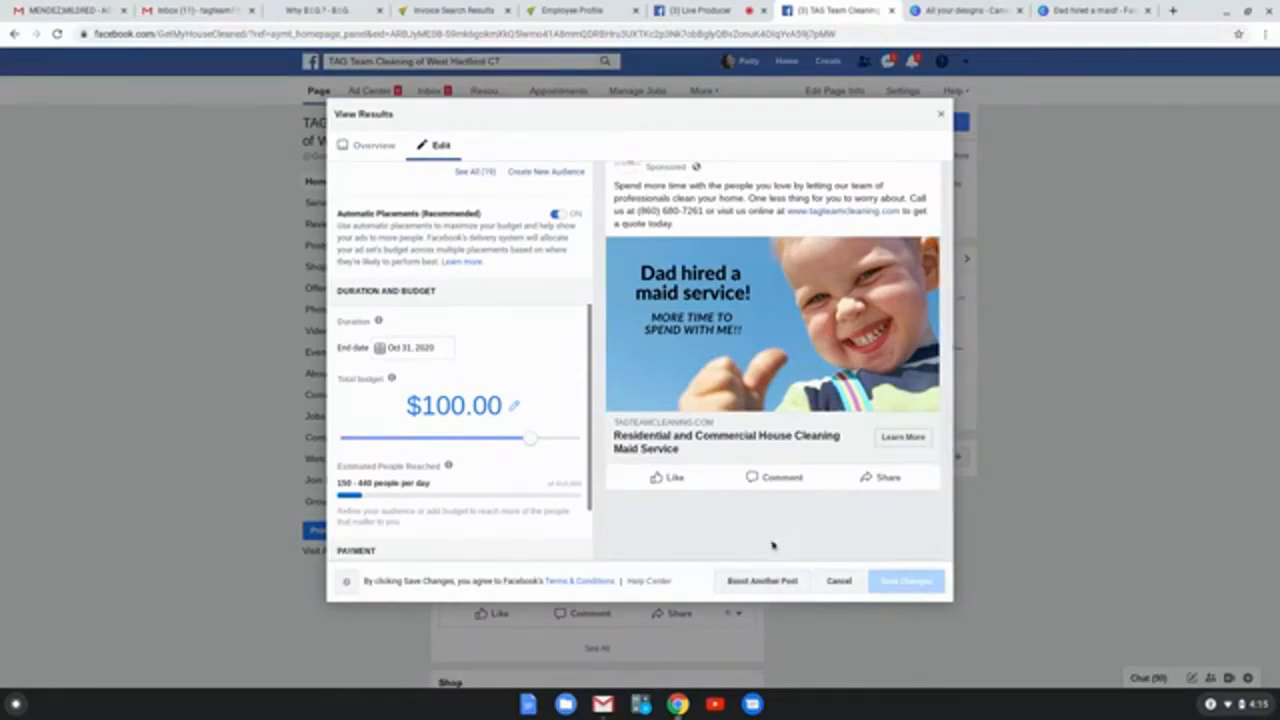
{"action": "mouse_move", "coordinate": [449, 465]}
{"action": "left_click", "coordinate": [941, 117]}
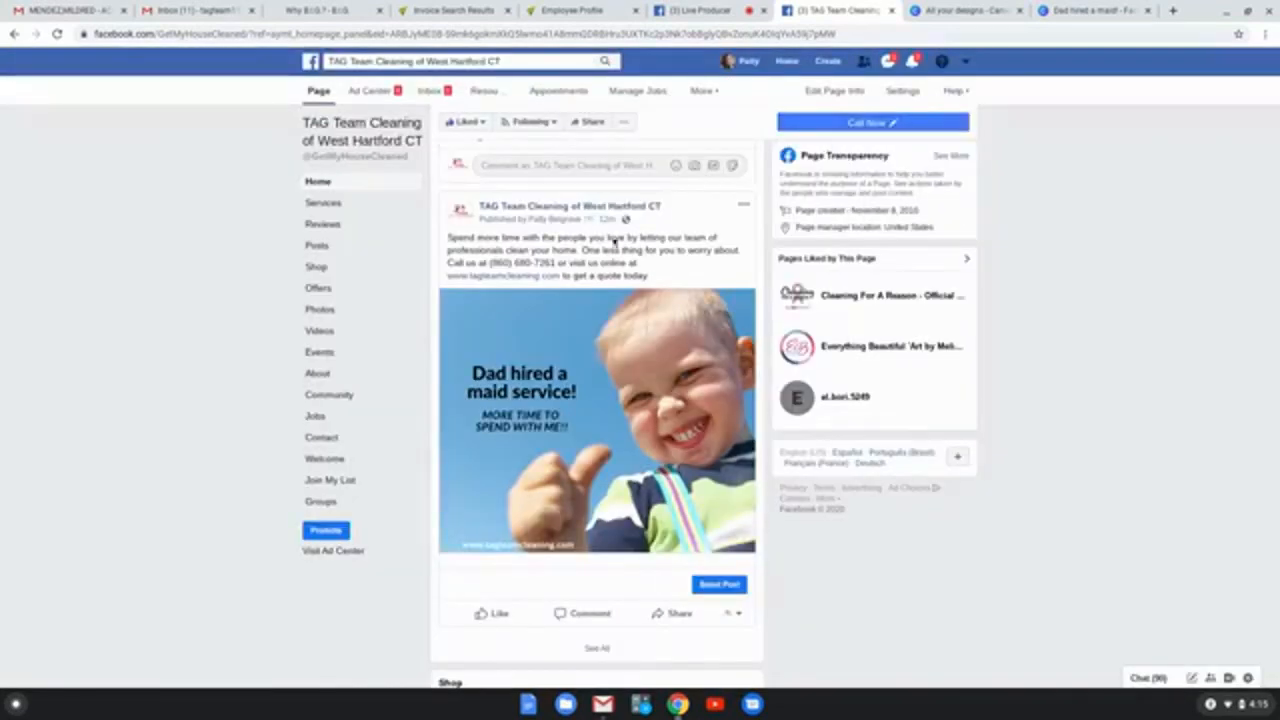
Step: Look over the business page from the boosted post up to the cover area and check the Call Now button's options
{"action": "scroll", "coordinate": [578, 434], "scroll_direction": "down", "scroll_amount": 1}
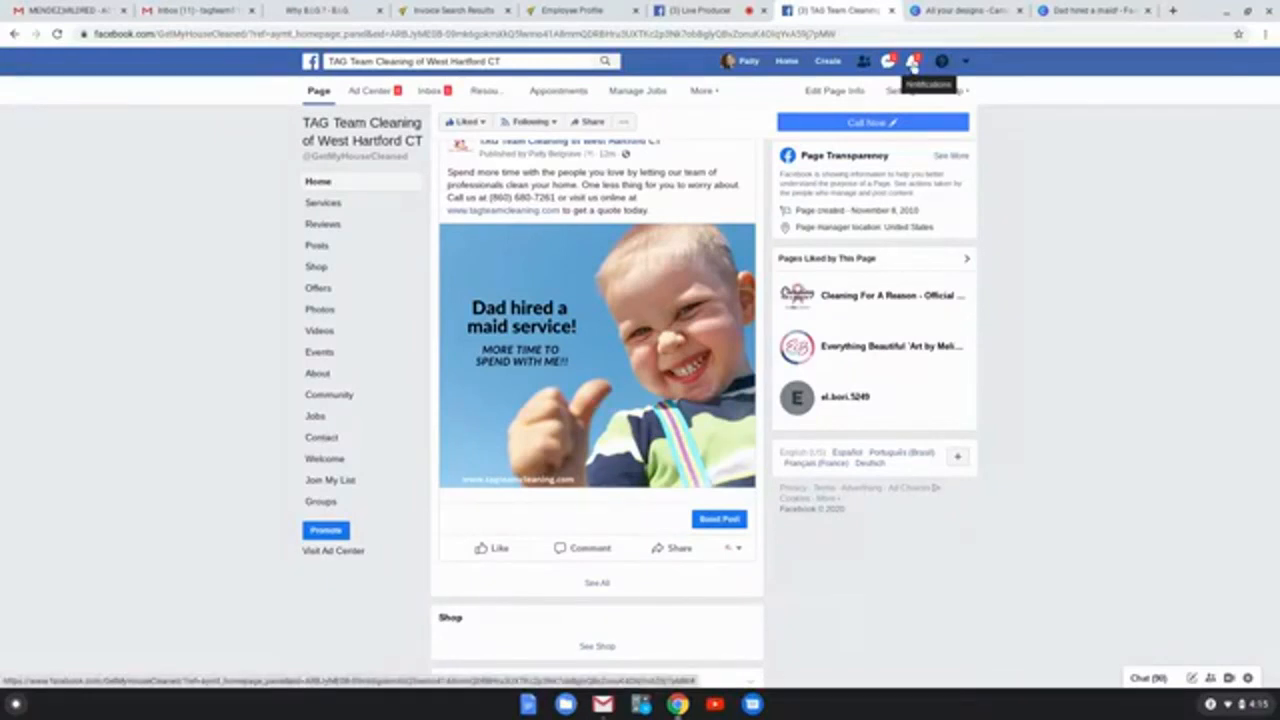
{"action": "scroll", "coordinate": [1135, 407], "scroll_direction": "up", "scroll_amount": 2}
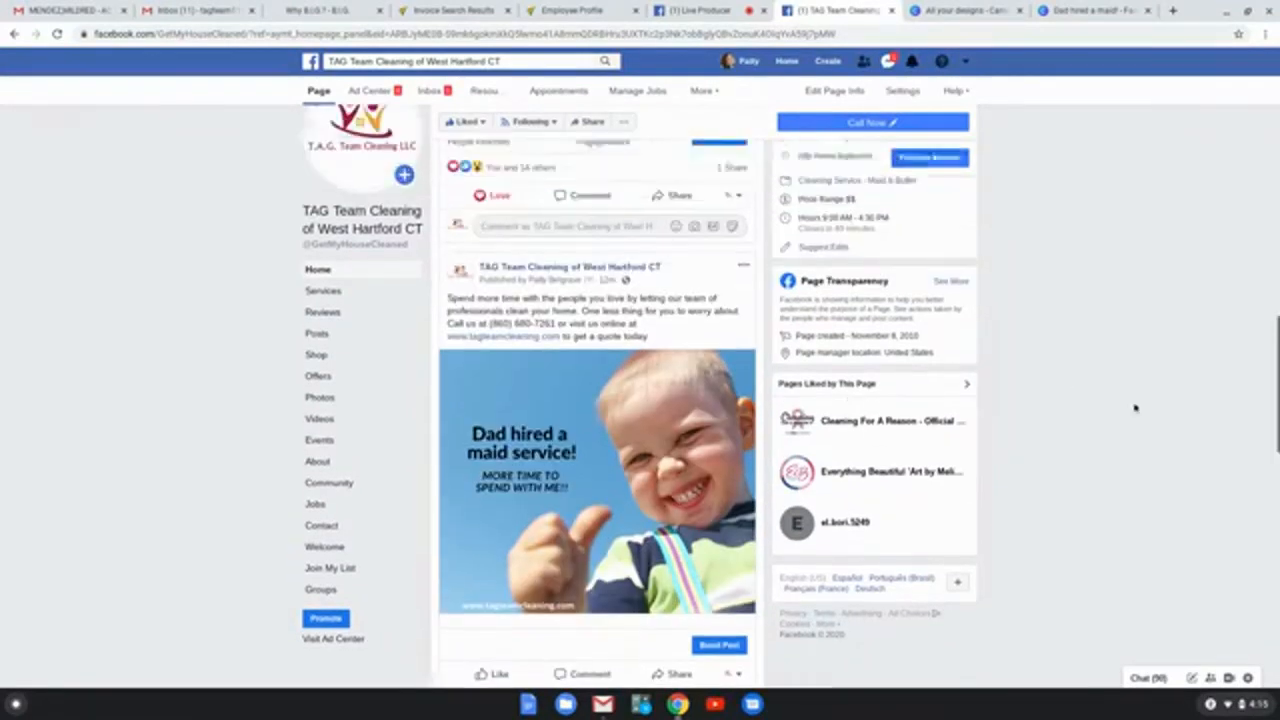
{"action": "scroll", "coordinate": [1046, 403], "scroll_direction": "up", "scroll_amount": 6}
{"action": "scroll", "coordinate": [1024, 380], "scroll_direction": "up", "scroll_amount": 5}
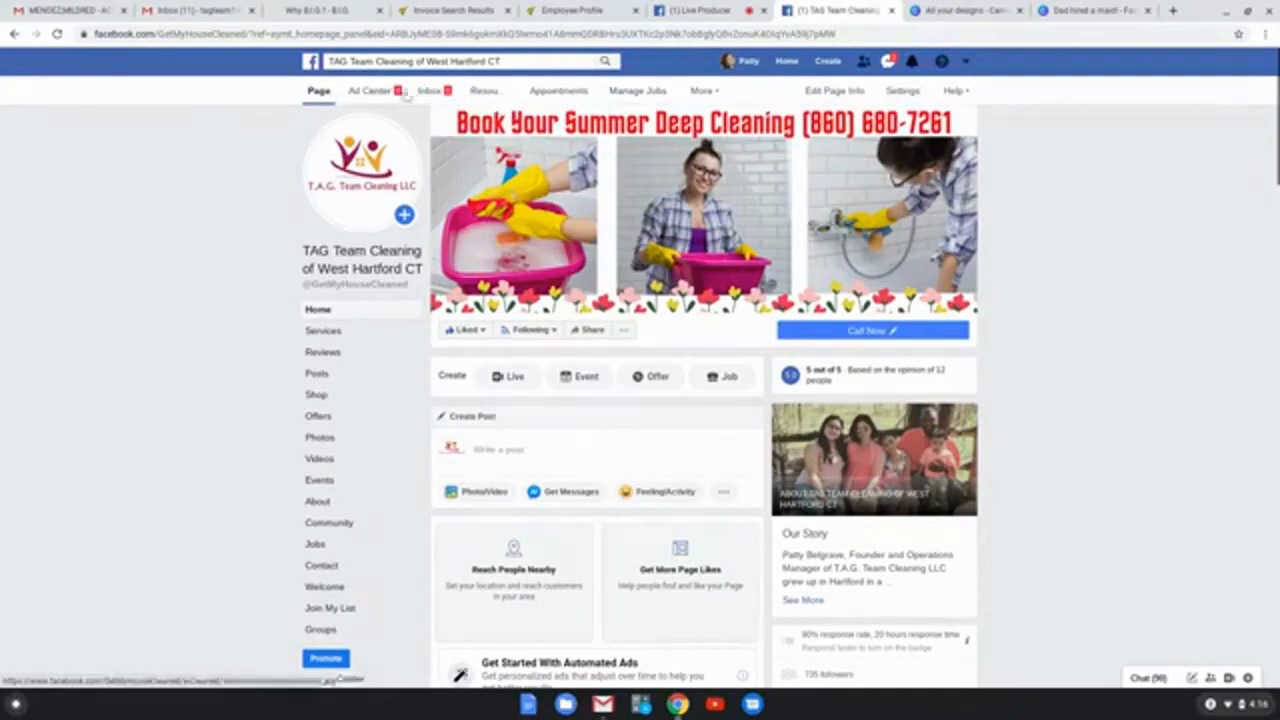
{"action": "mouse_move", "coordinate": [875, 337]}
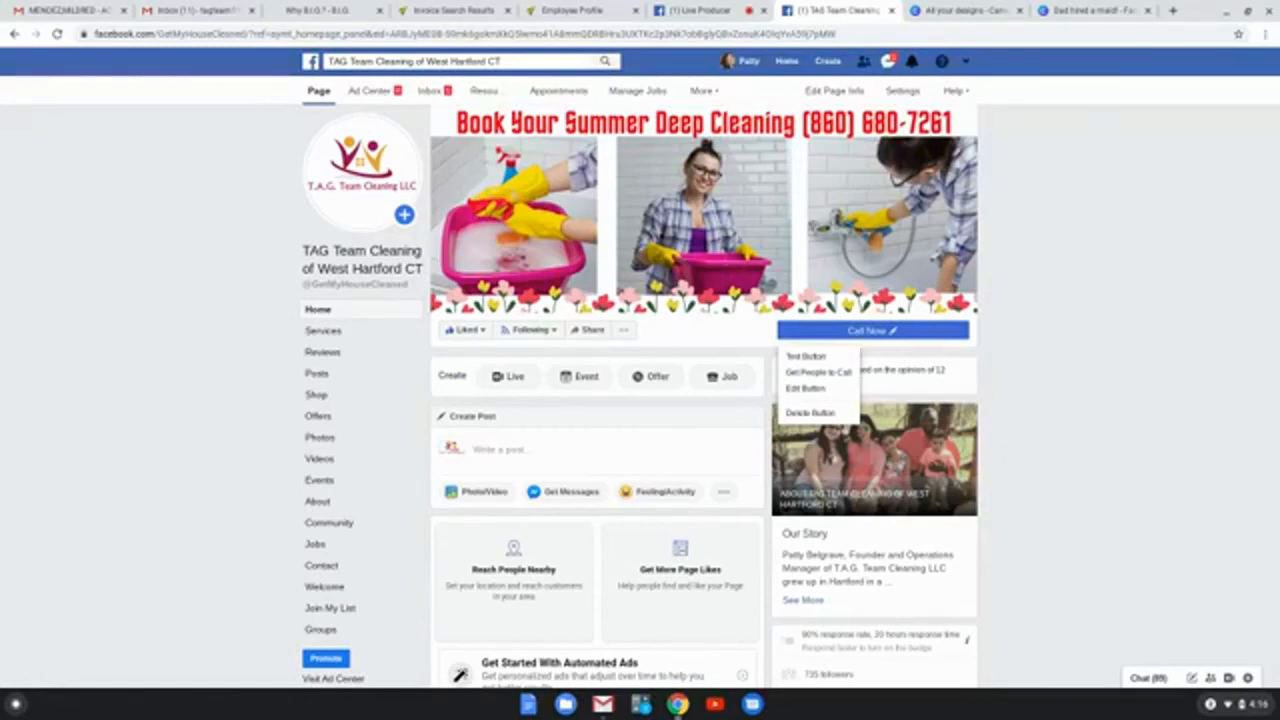
{"action": "left_click", "coordinate": [786, 341]}
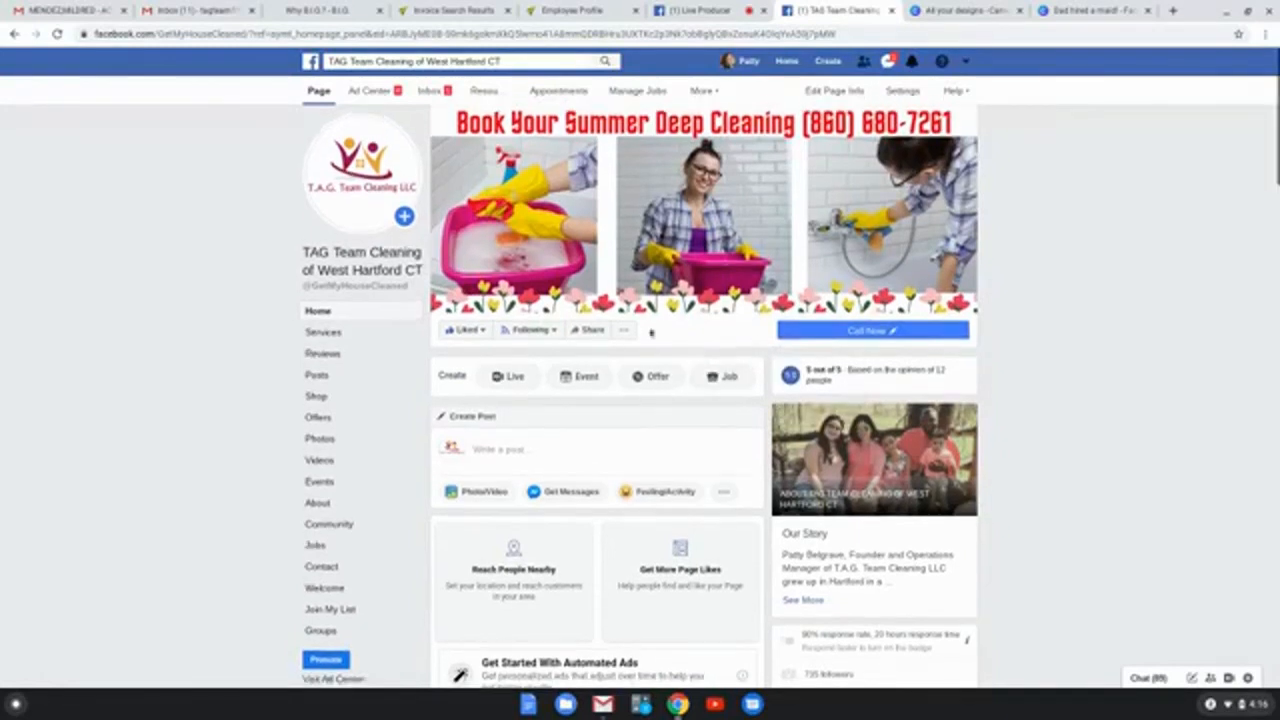
{"action": "scroll", "coordinate": [340, 369], "scroll_direction": "down", "scroll_amount": 1}
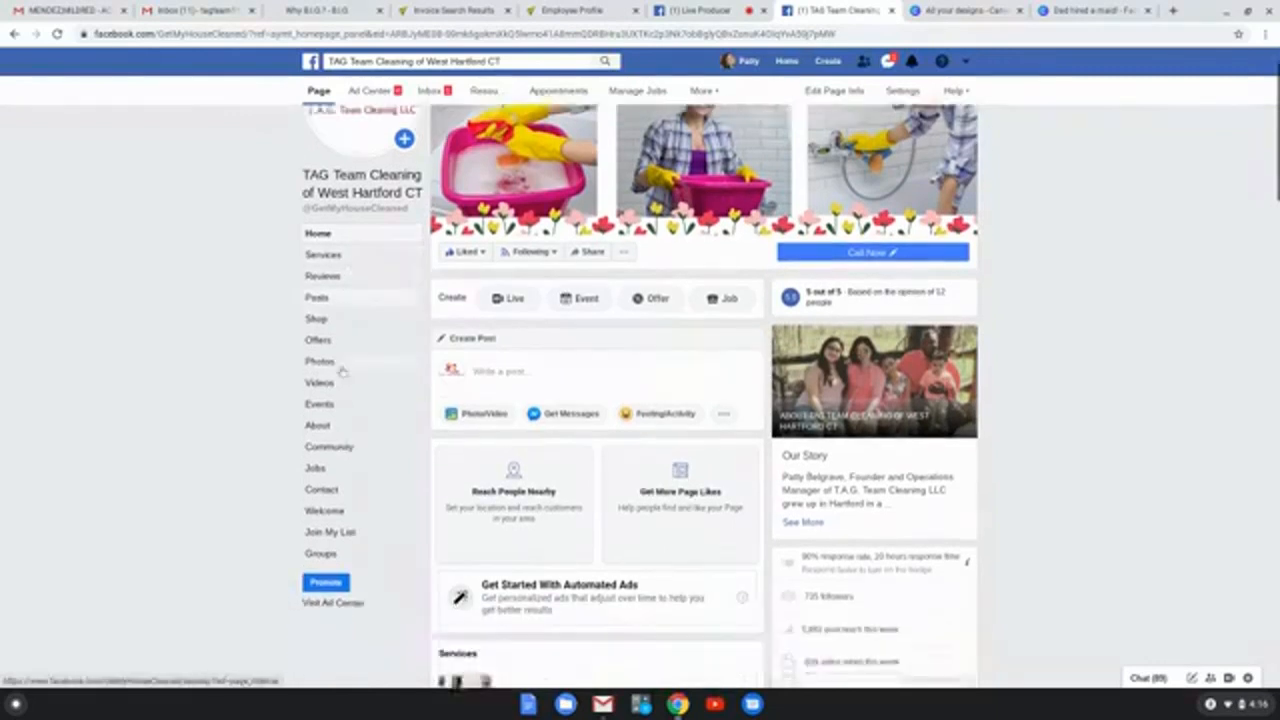
{"action": "scroll", "coordinate": [344, 370], "scroll_direction": "up", "scroll_amount": 1}
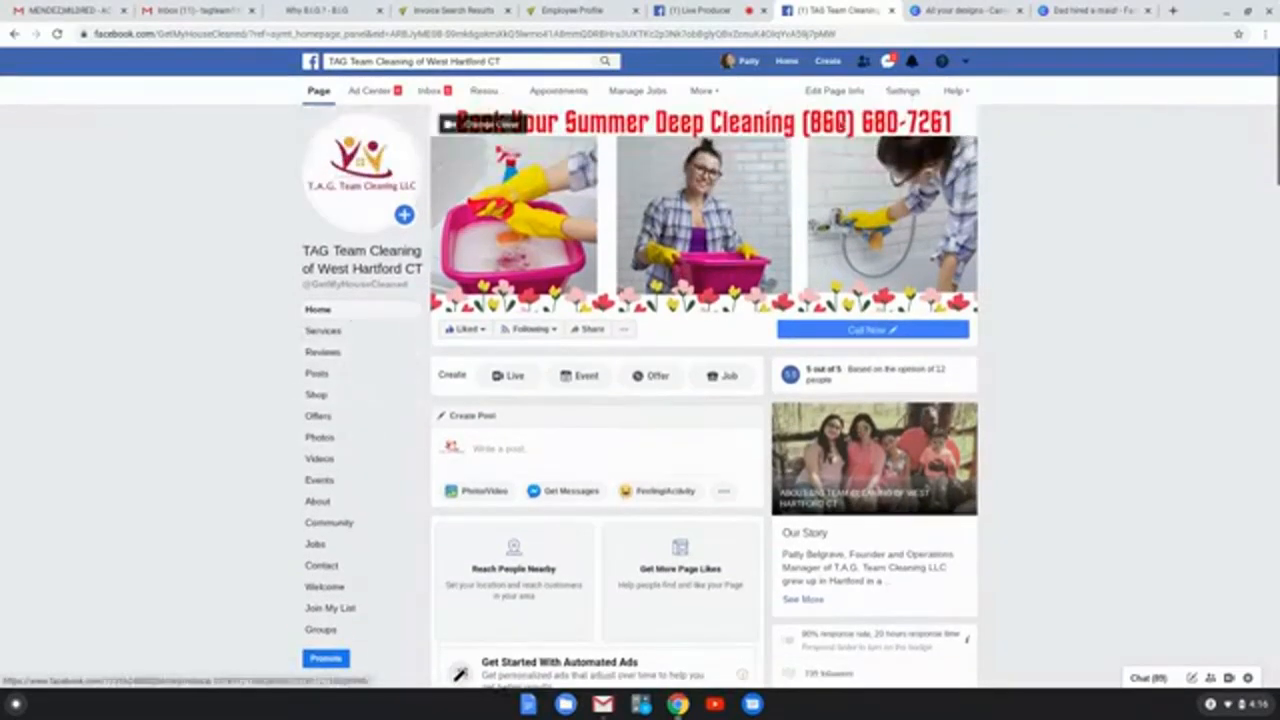
{"action": "left_click", "coordinate": [903, 93]}
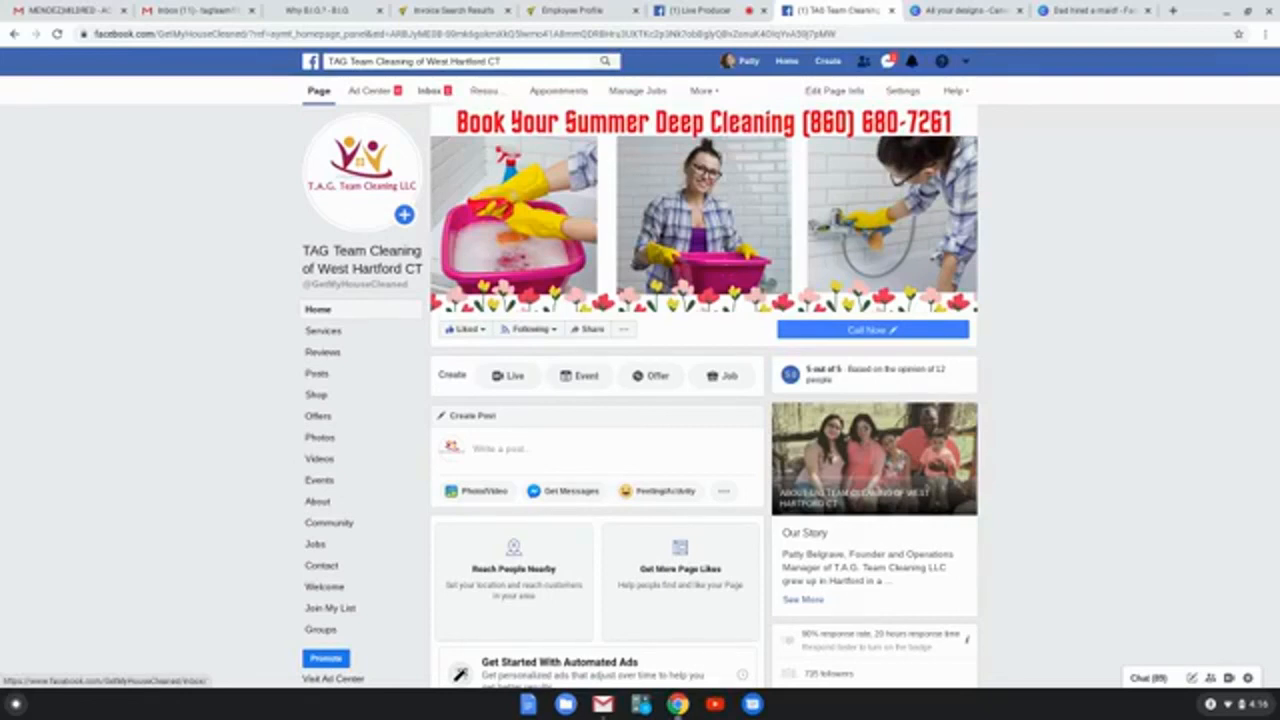
Step: Open the page's Ad Center and review the status, reach and spending of the recent ads
{"action": "left_click", "coordinate": [370, 91]}
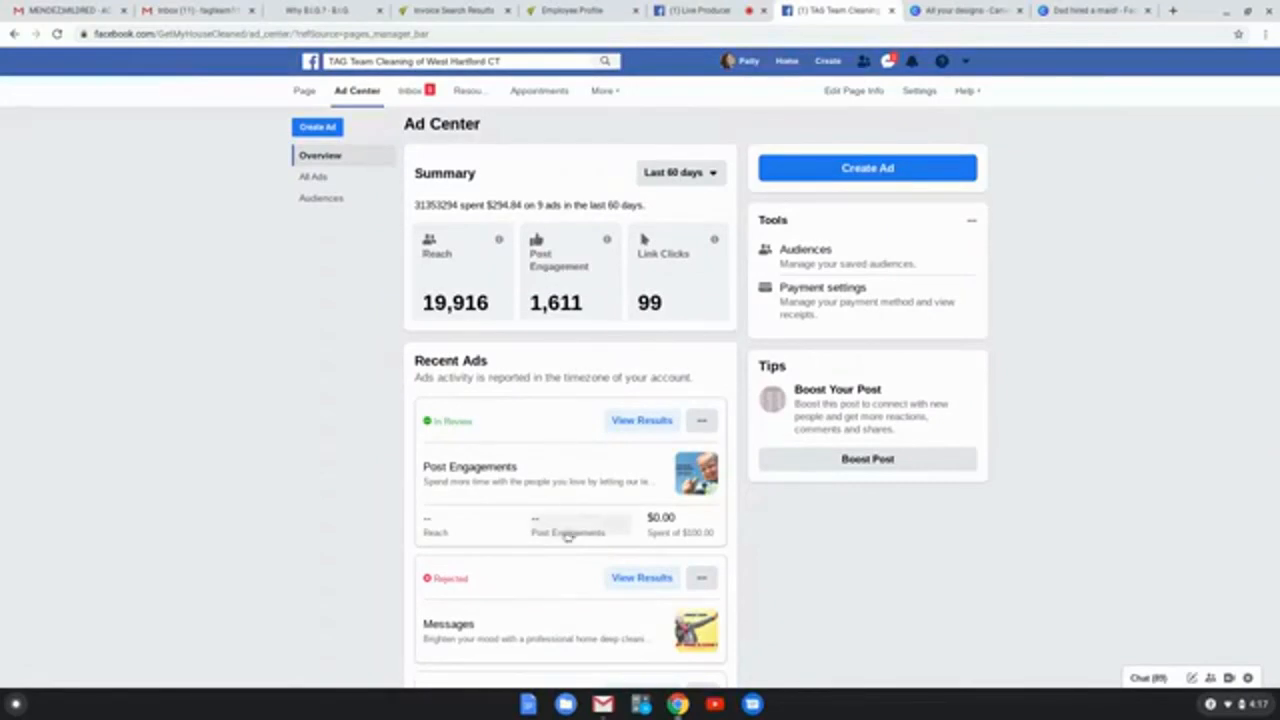
{"action": "scroll", "coordinate": [591, 497], "scroll_direction": "down", "scroll_amount": 2}
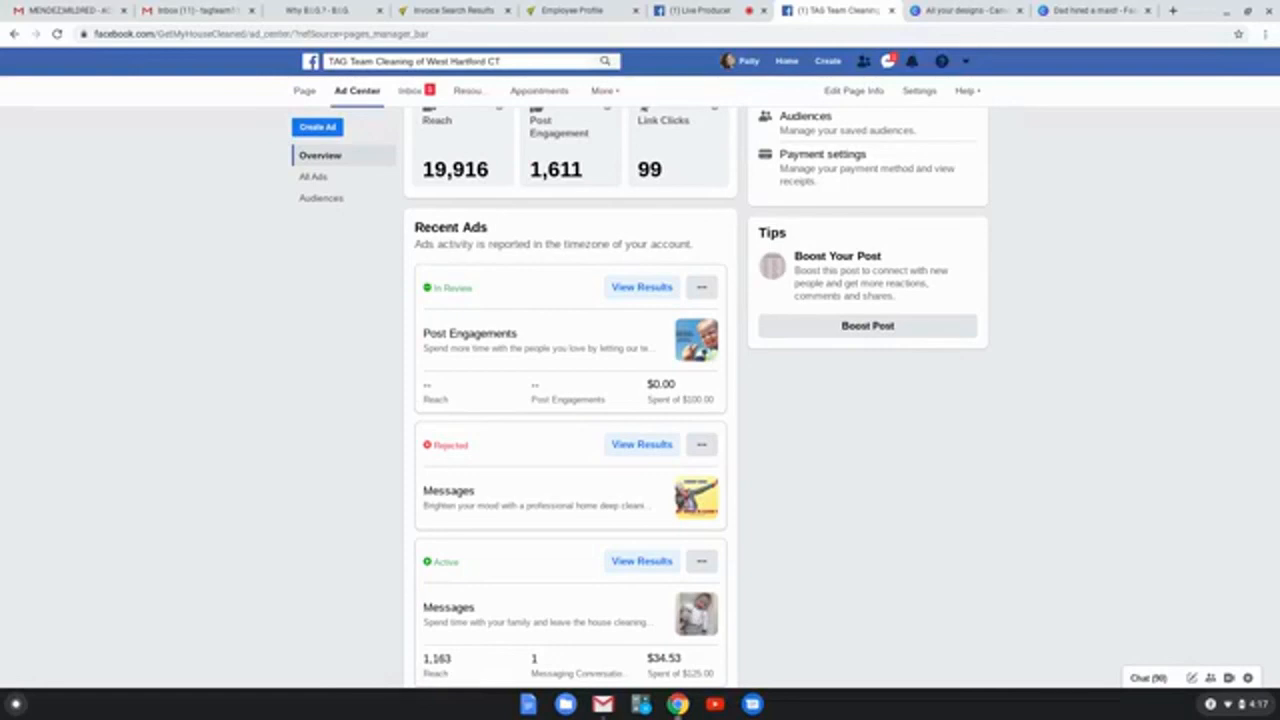
{"action": "scroll", "coordinate": [575, 272], "scroll_direction": "down", "scroll_amount": 1}
{"action": "scroll", "coordinate": [585, 290], "scroll_direction": "down", "scroll_amount": 5}
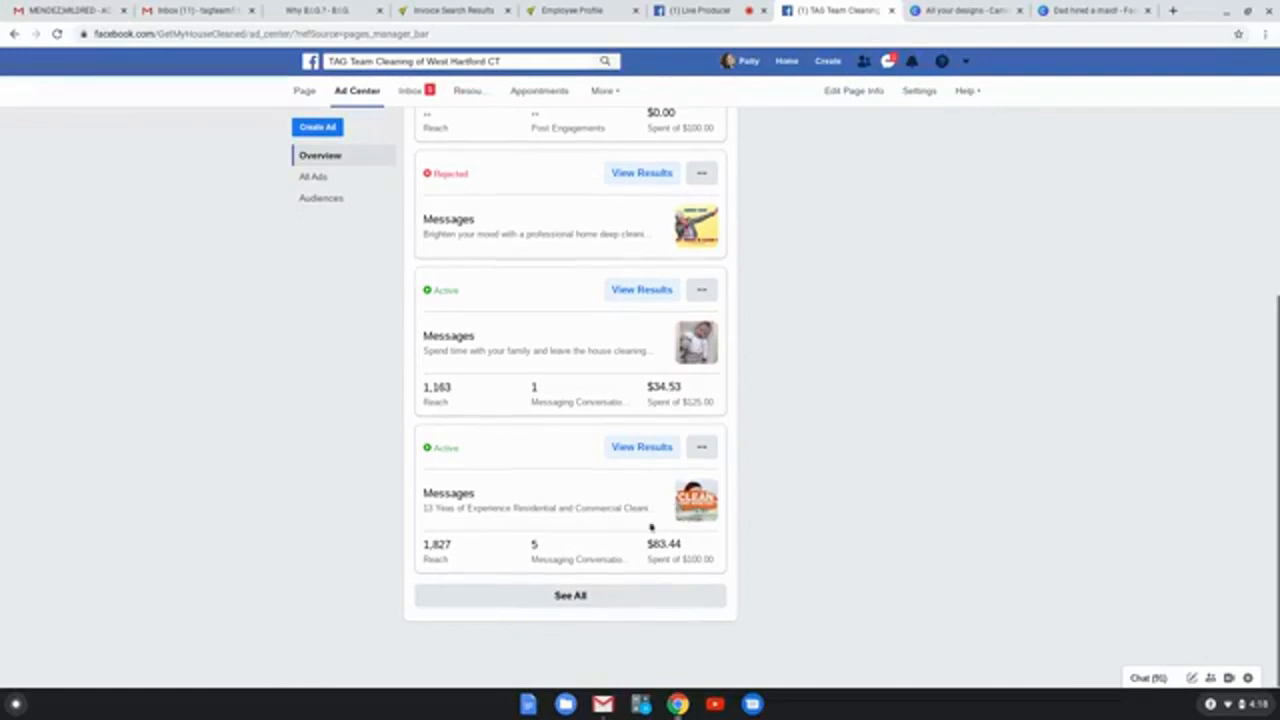
Step: Show the full list of ads and compare the reach, engagement and spending of current and completed ads
{"action": "left_click", "coordinate": [575, 598]}
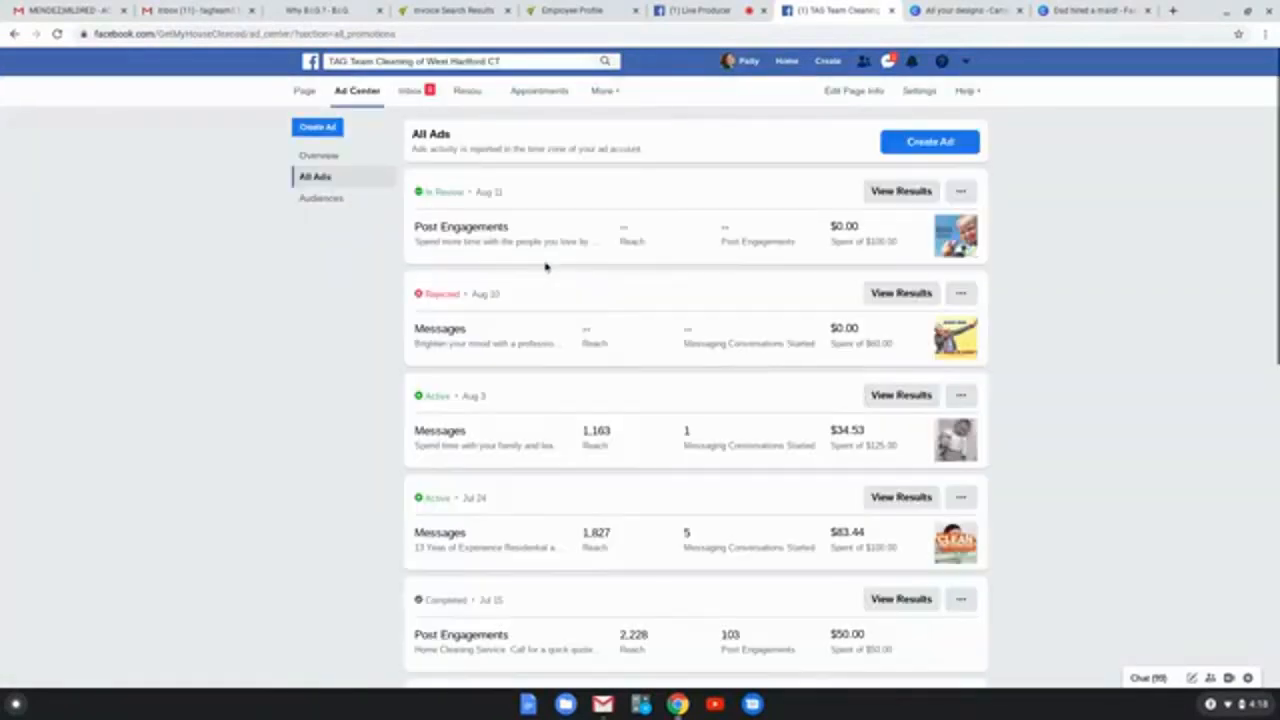
{"action": "scroll", "coordinate": [674, 369], "scroll_direction": "down", "scroll_amount": 3}
{"action": "scroll", "coordinate": [788, 371], "scroll_direction": "down", "scroll_amount": 3}
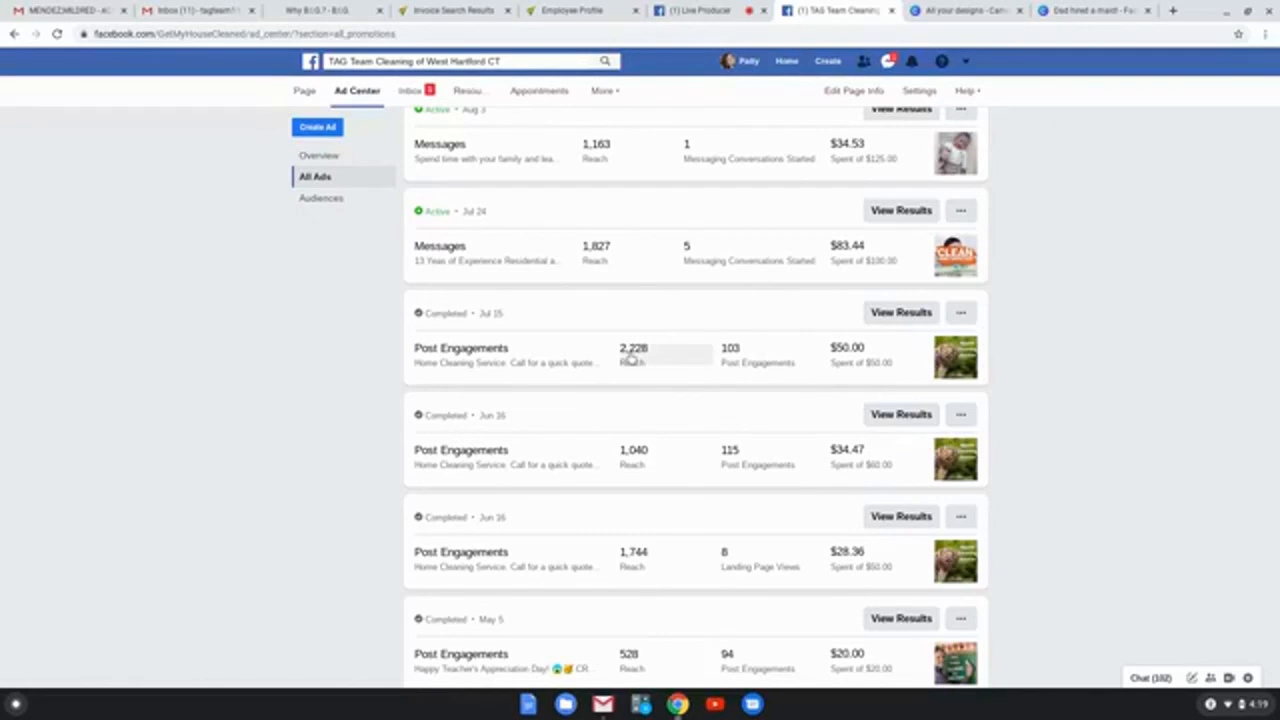
{"action": "scroll", "coordinate": [745, 365], "scroll_direction": "up", "scroll_amount": 3}
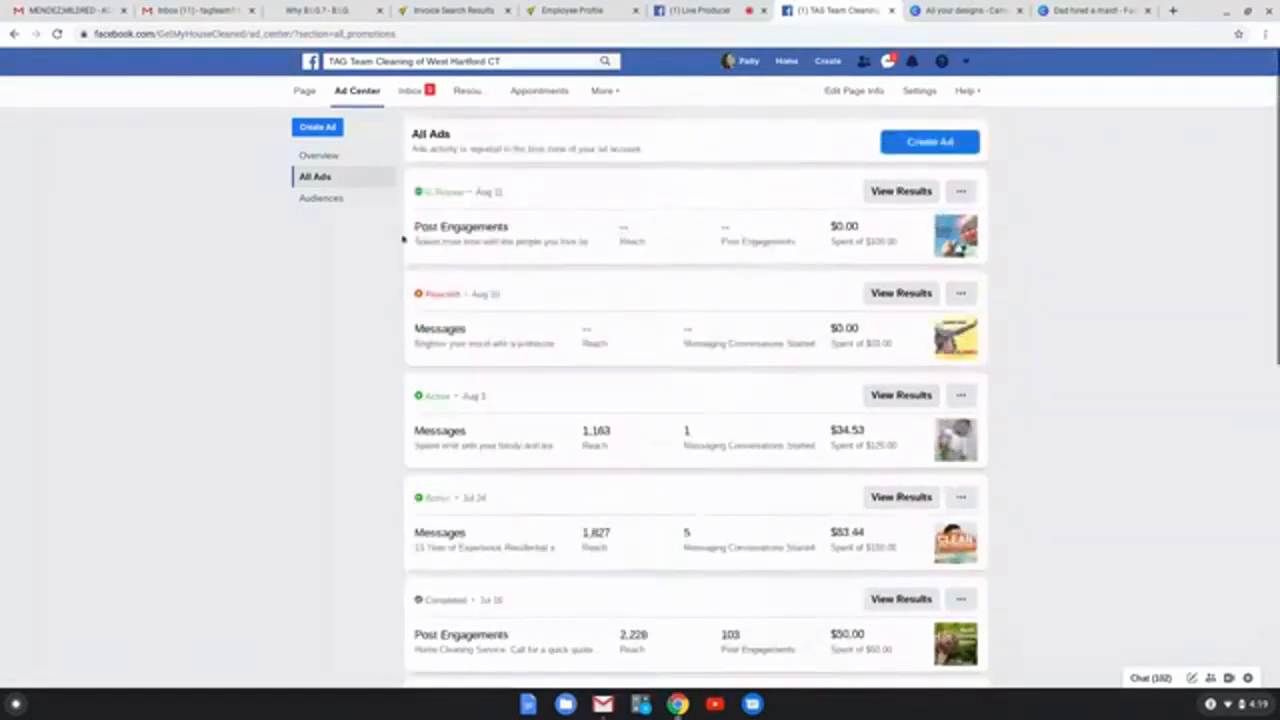
Step: Return from the Ad Center to the business page and end the live video in Live Producer
{"action": "left_click", "coordinate": [304, 94]}
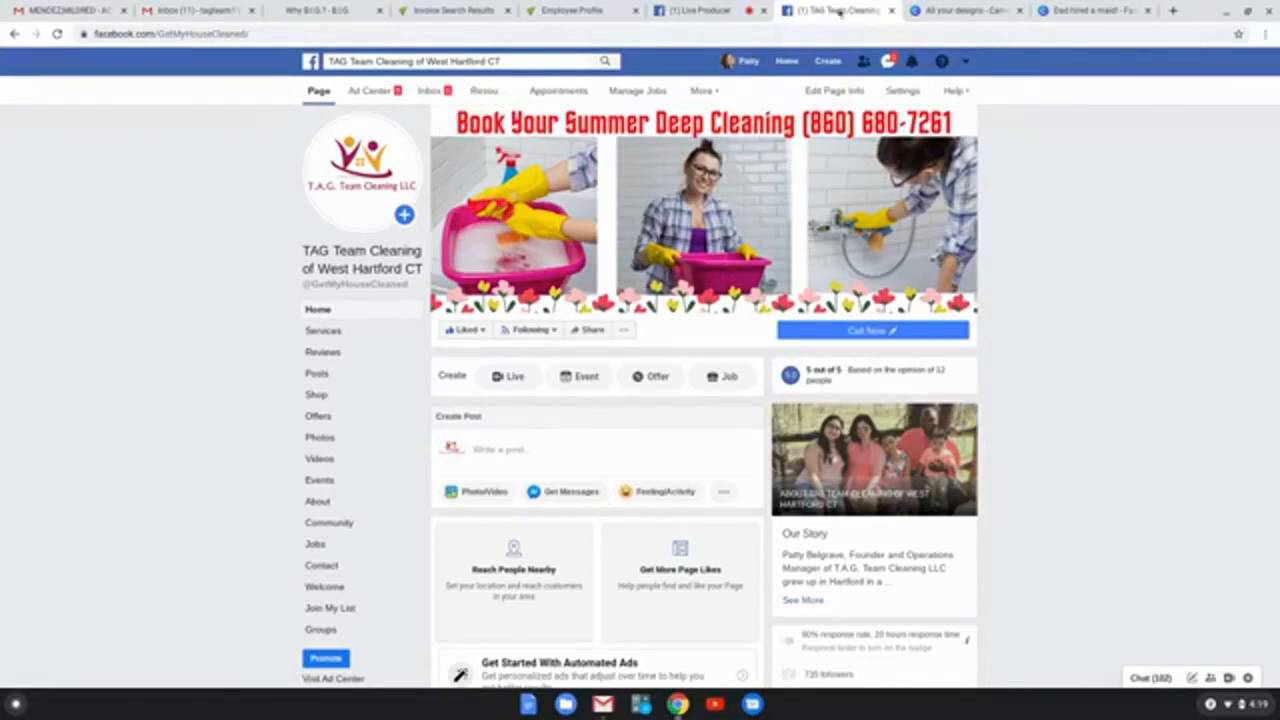
{"action": "left_click", "coordinate": [711, 10]}
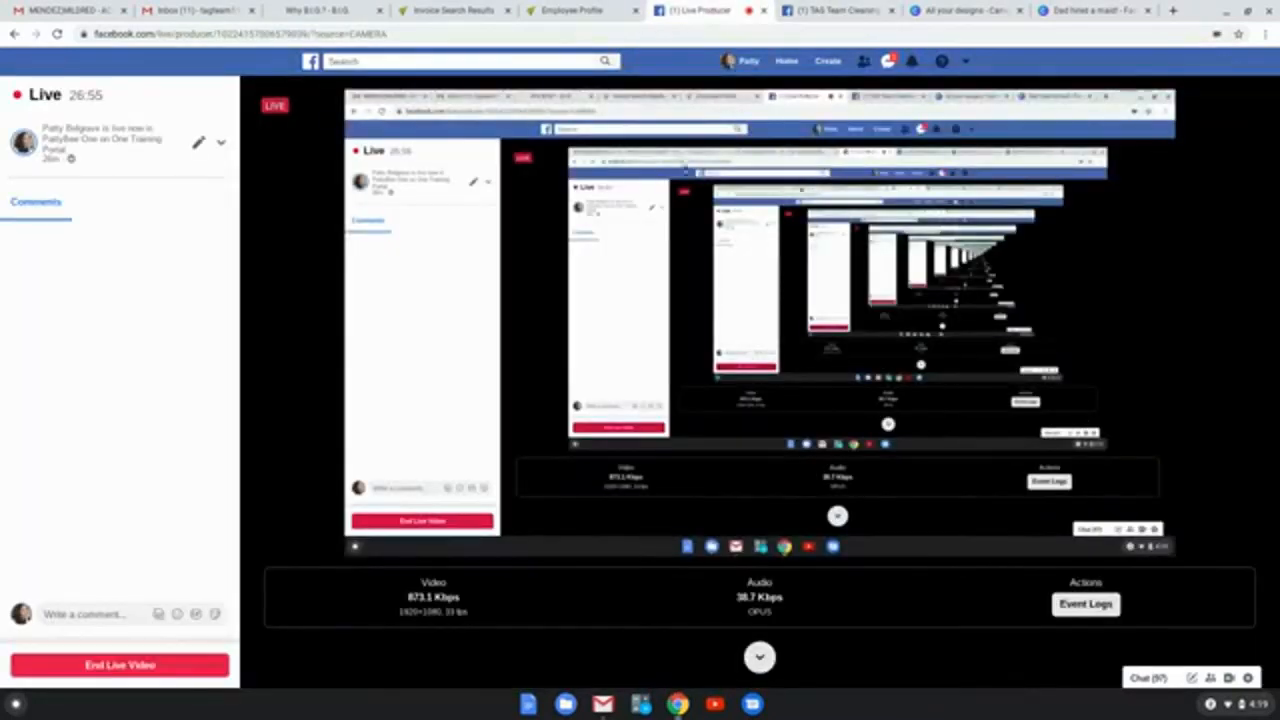
{"action": "left_click", "coordinate": [105, 672]}
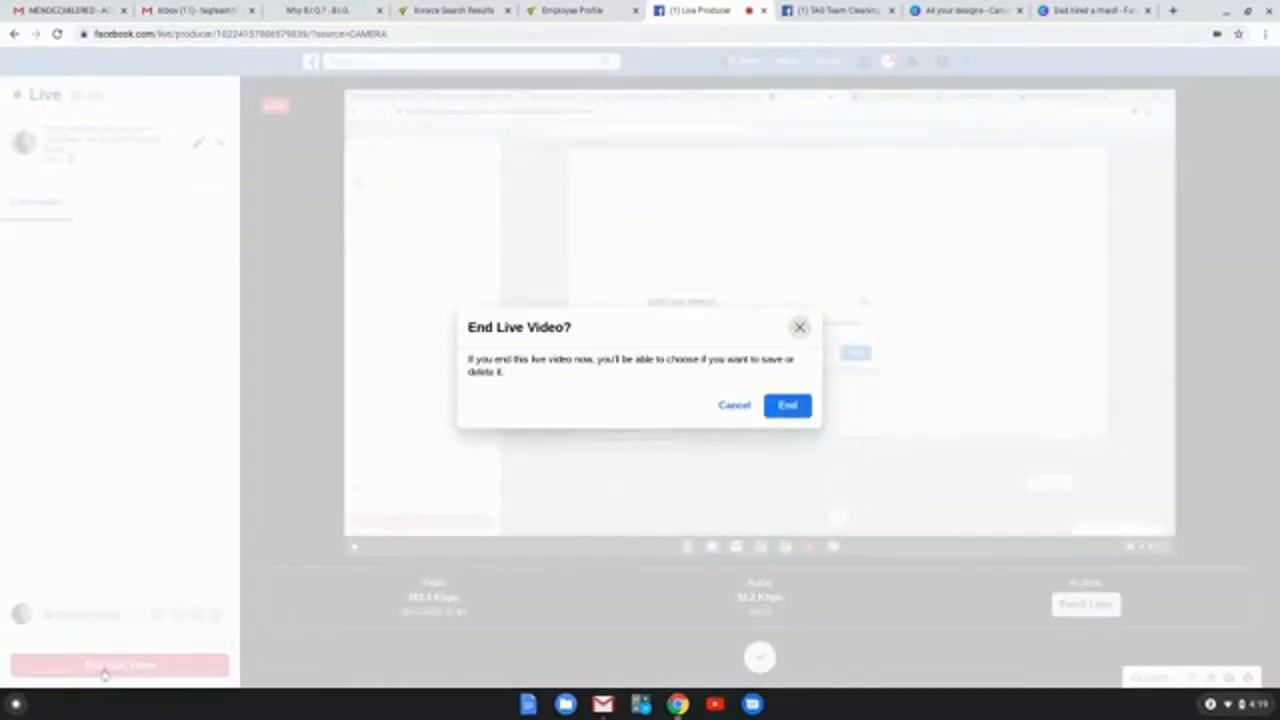